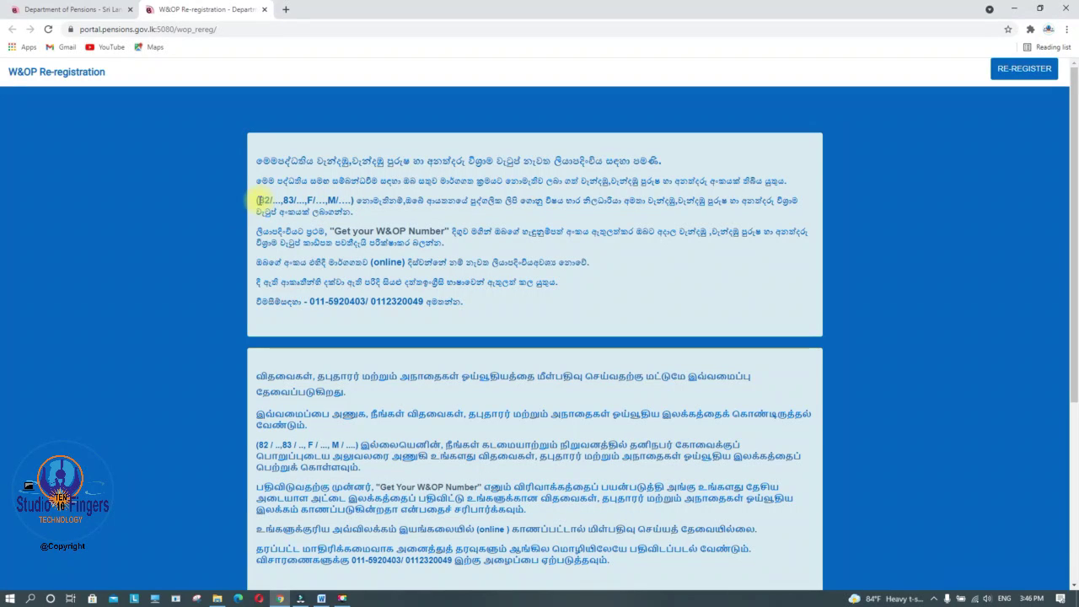
Highlight the example W&OP number formats, then start the re-registration form
drag(258, 199, 335, 199)
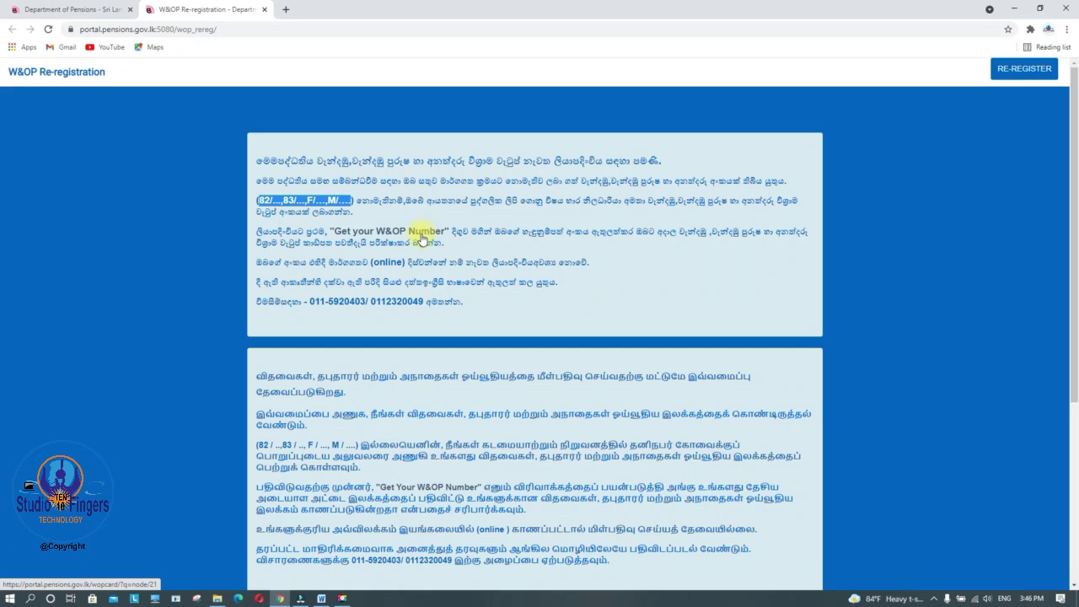
click(968, 92)
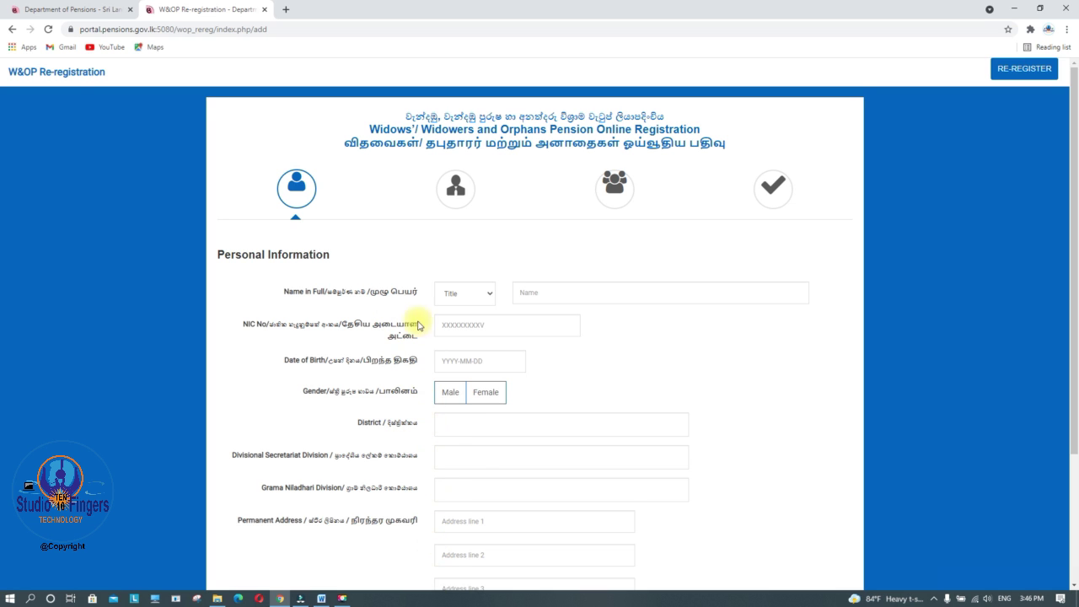
Set the applicant's title to Mr on the Personal Information step
scroll(467, 419, down, 3)
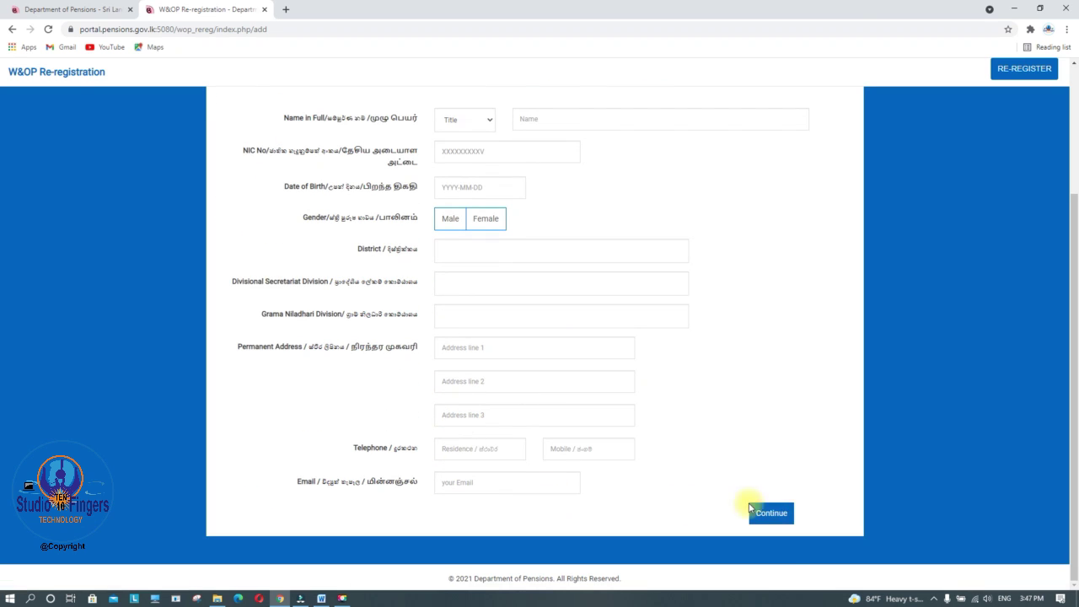
scroll(658, 472, up, 3)
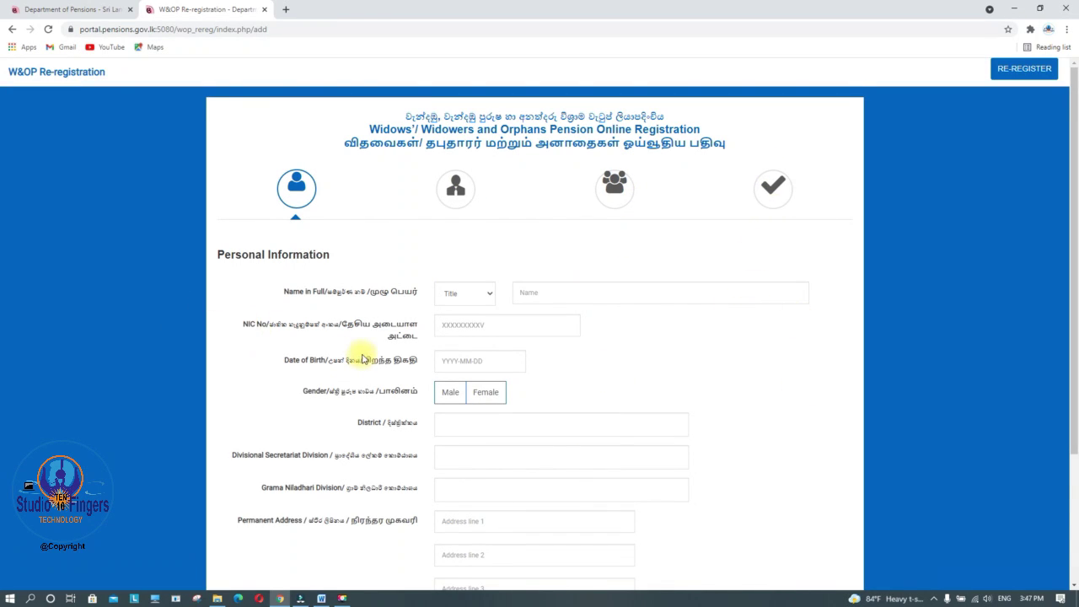
scroll(386, 349, down, 1)
scroll(374, 306, up, 1)
scroll(283, 280, down, 1)
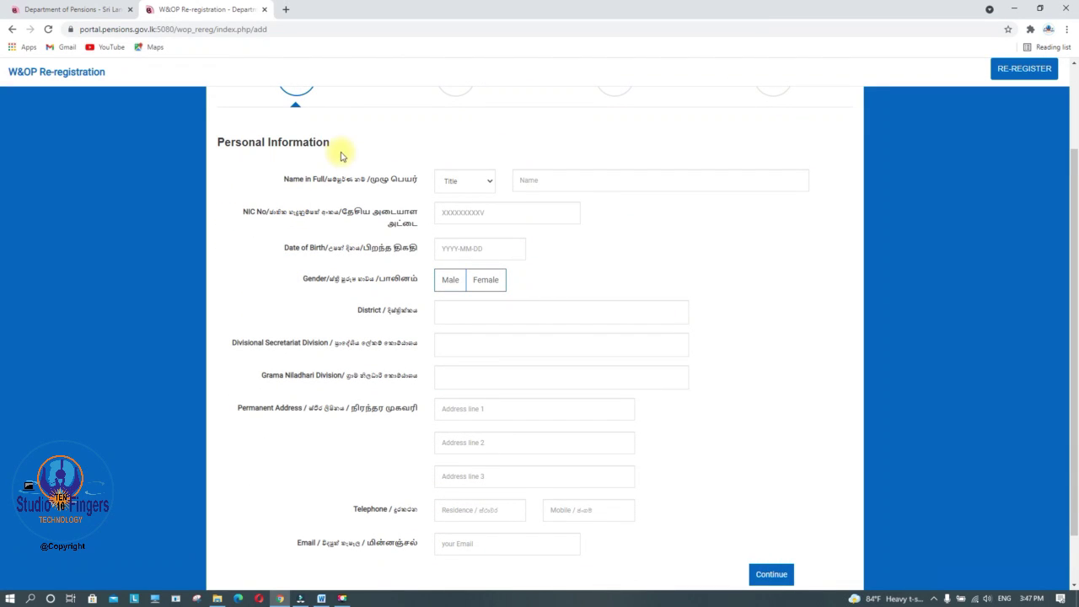
scroll(305, 181, up, 1)
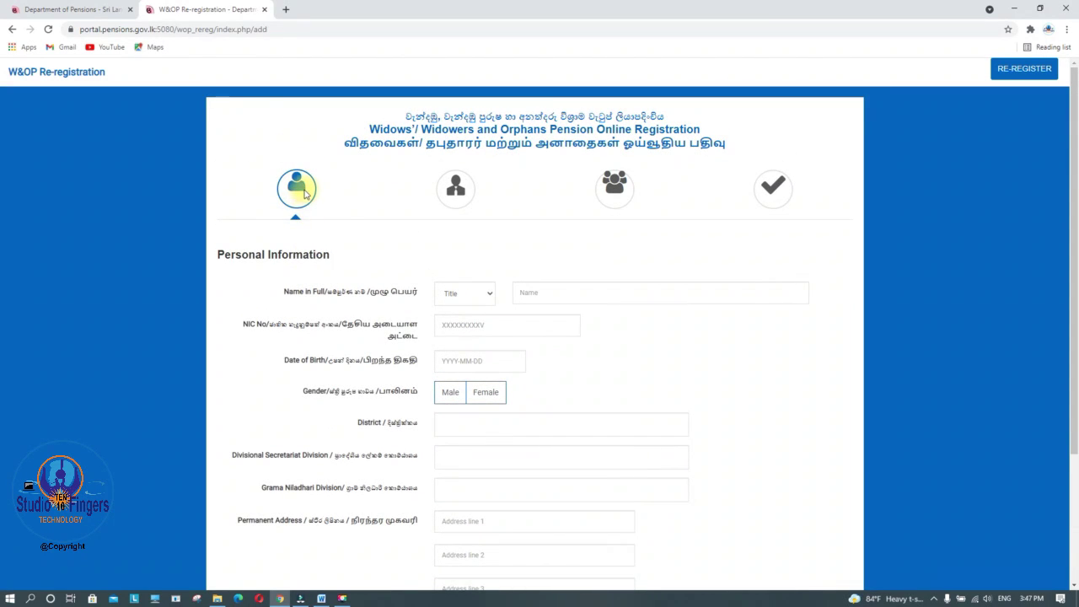
scroll(313, 282, down, 1)
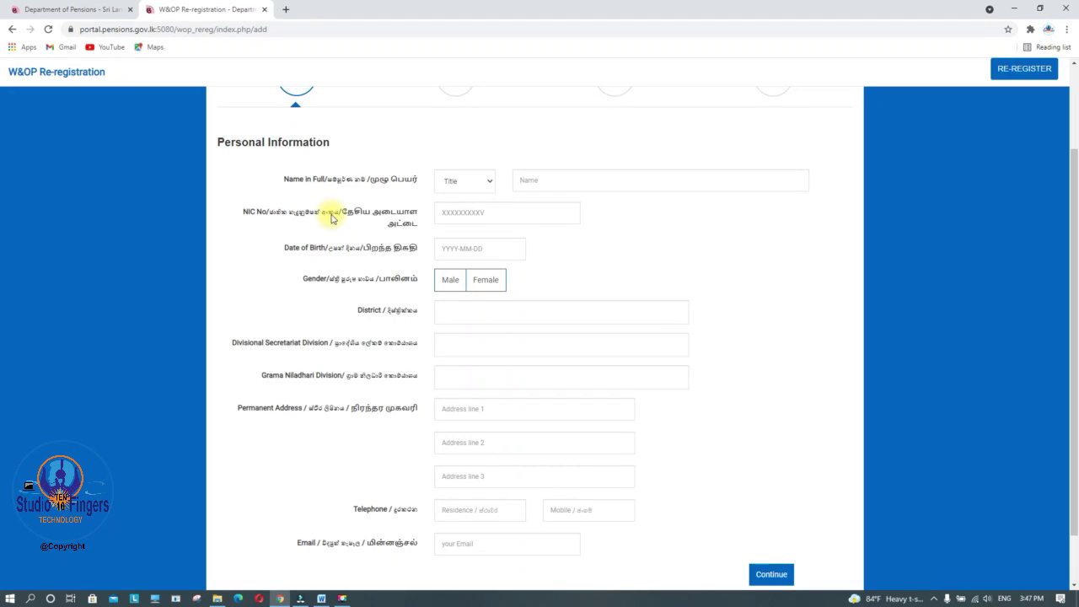
click(489, 183)
click(456, 206)
Enter the applicant's full name and NIC number
click(536, 183)
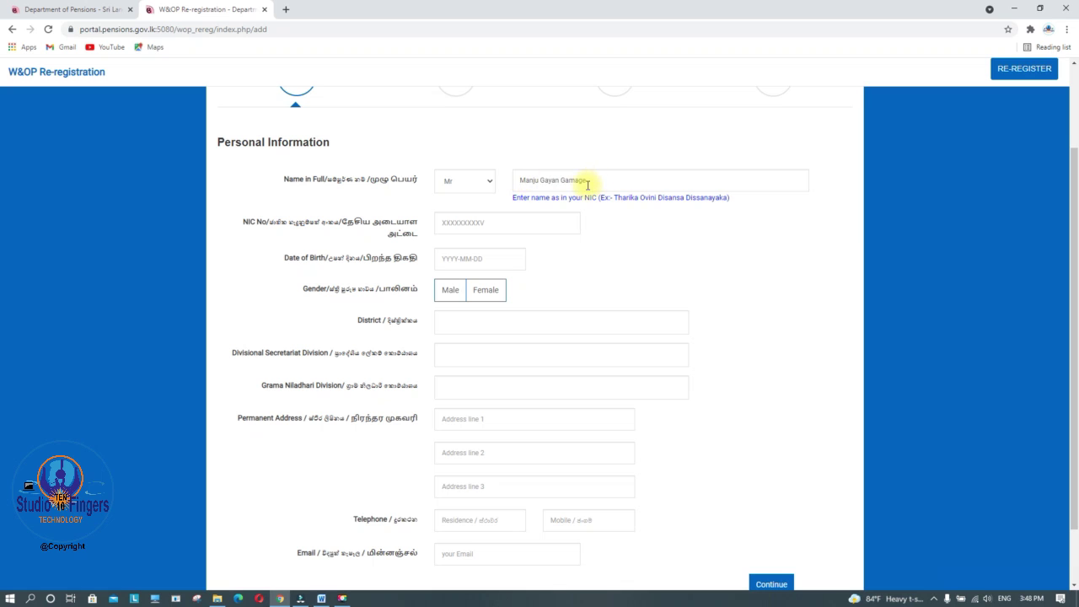
click(472, 222)
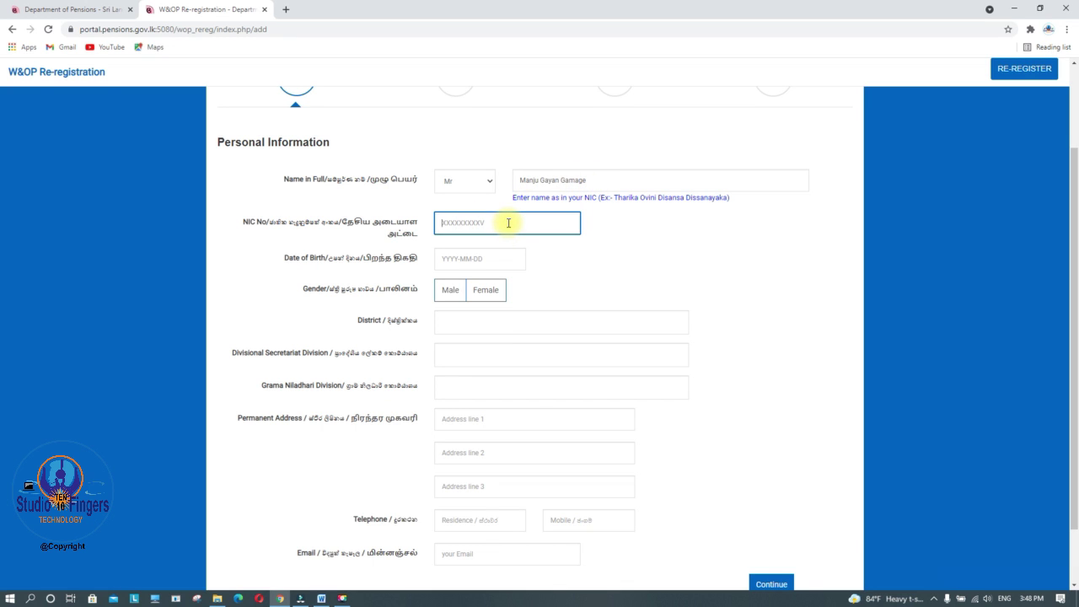
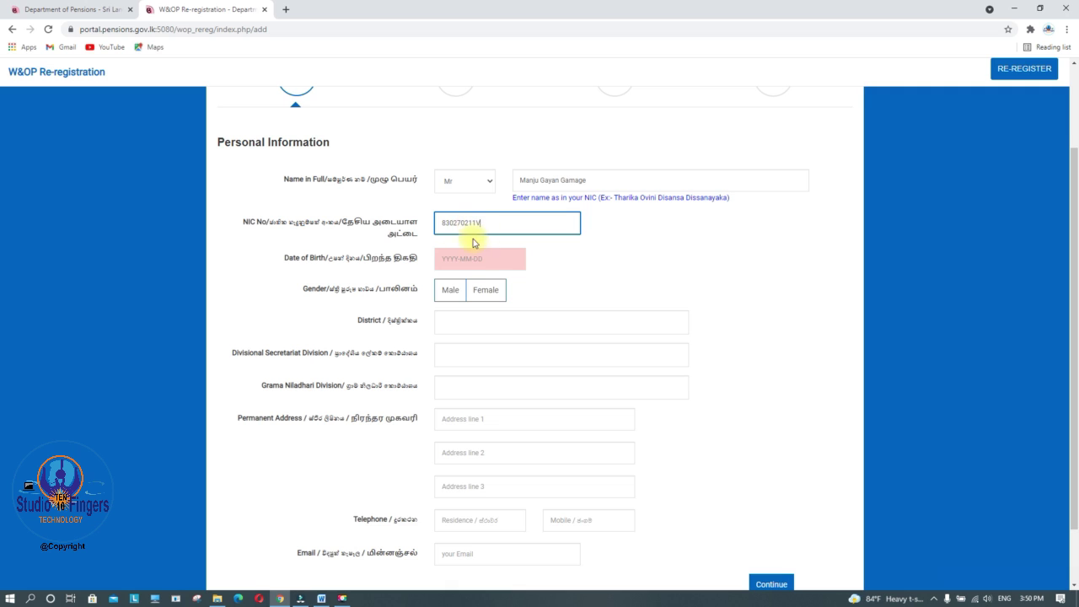
click(466, 260)
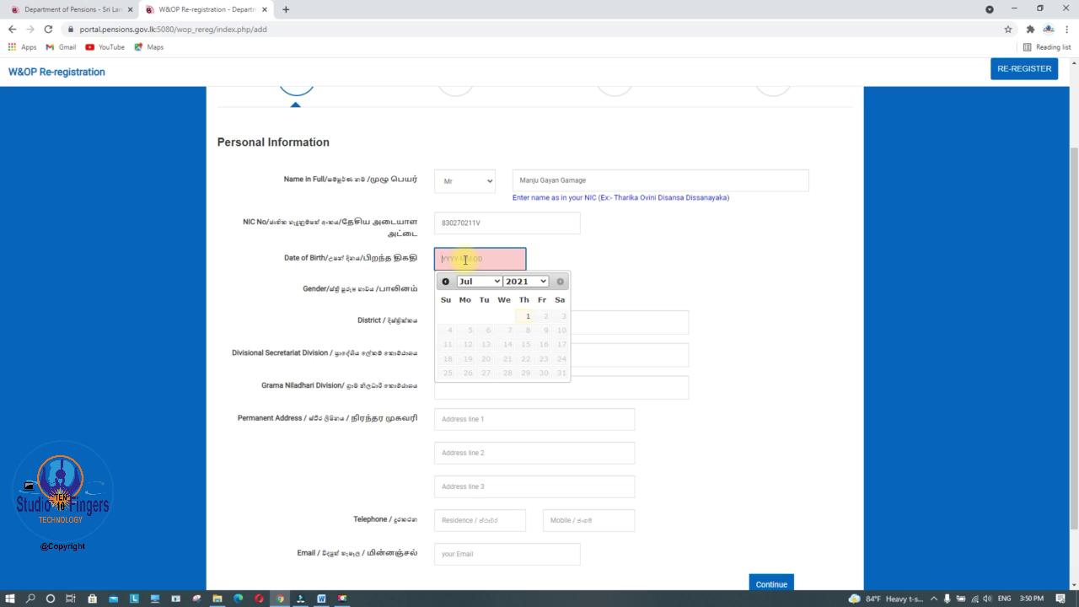
Set the date of birth to 1983-01-27 and the gender to Male
click(543, 281)
scroll(540, 392, up, 9)
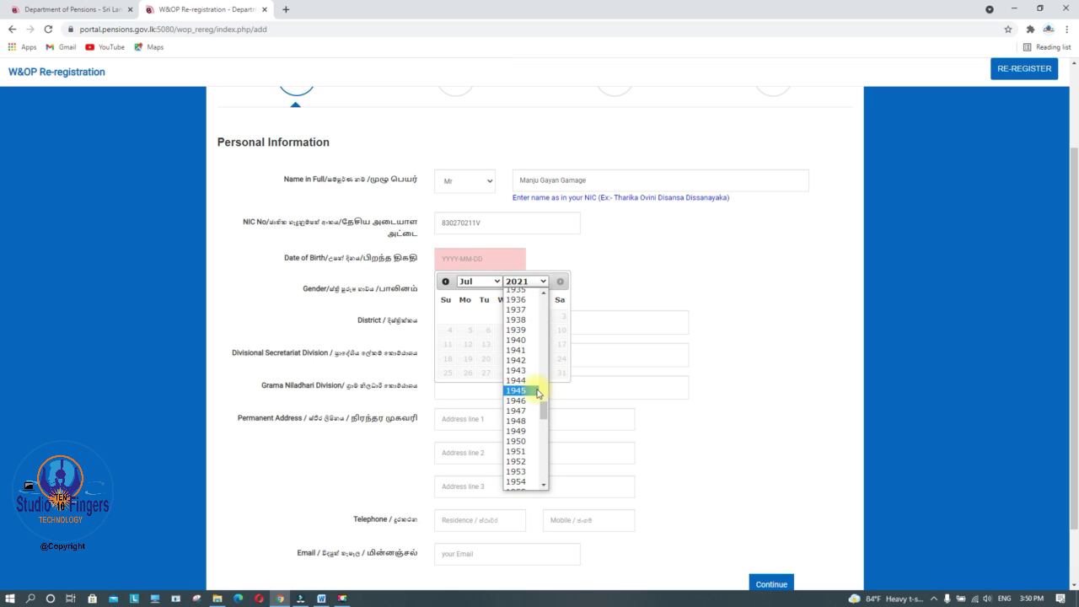
scroll(537, 392, down, 5)
click(537, 393)
click(493, 281)
click(493, 292)
click(529, 370)
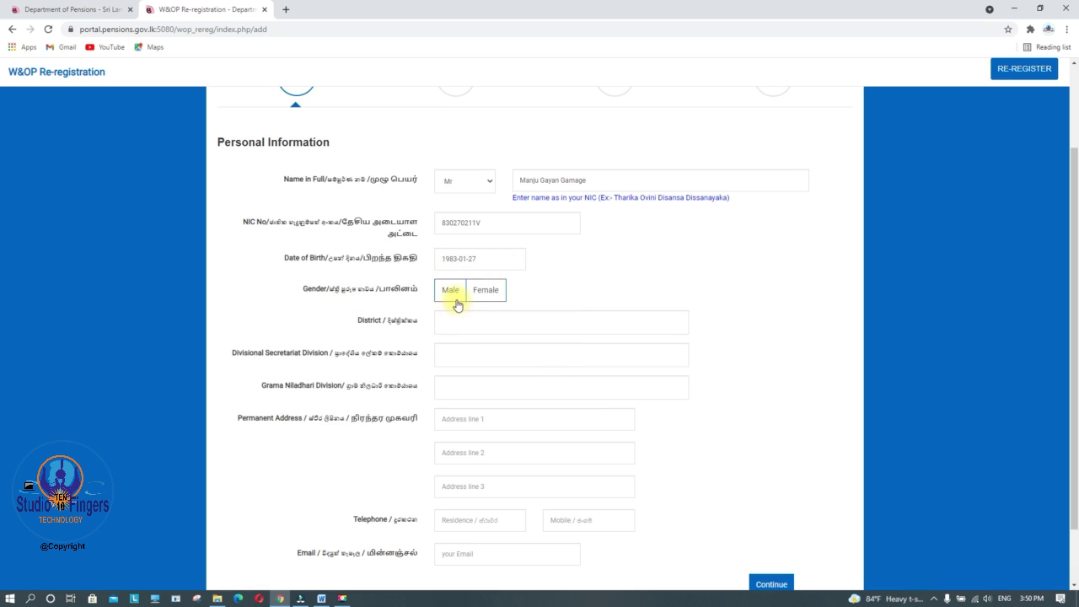
click(453, 291)
Choose district Matara, divisional secretariat Pitabeddara and Grama Niladhari division Galabada
click(677, 324)
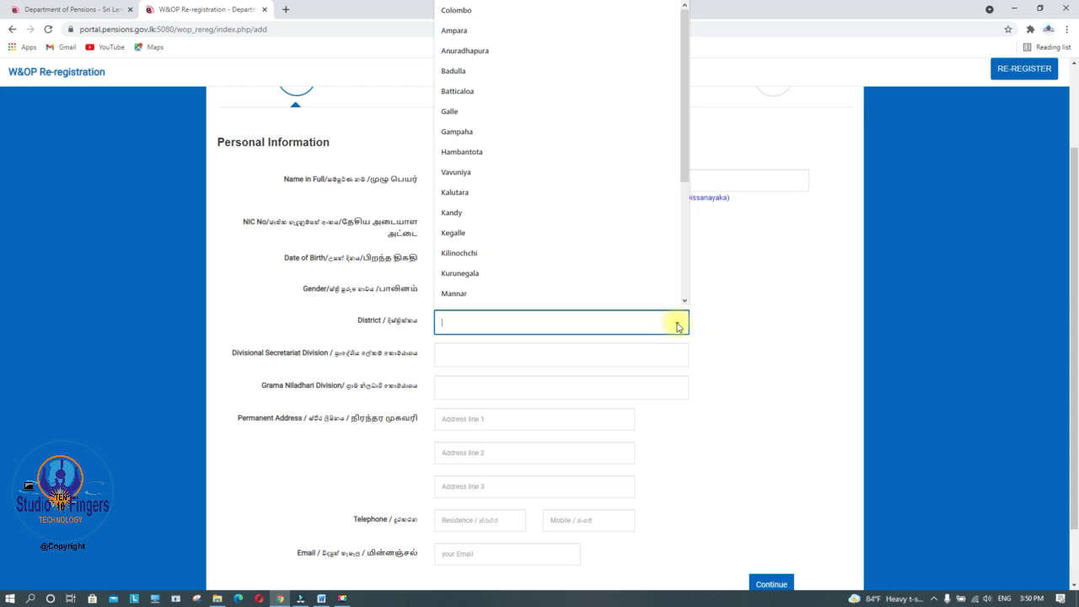
scroll(552, 164, down, 3)
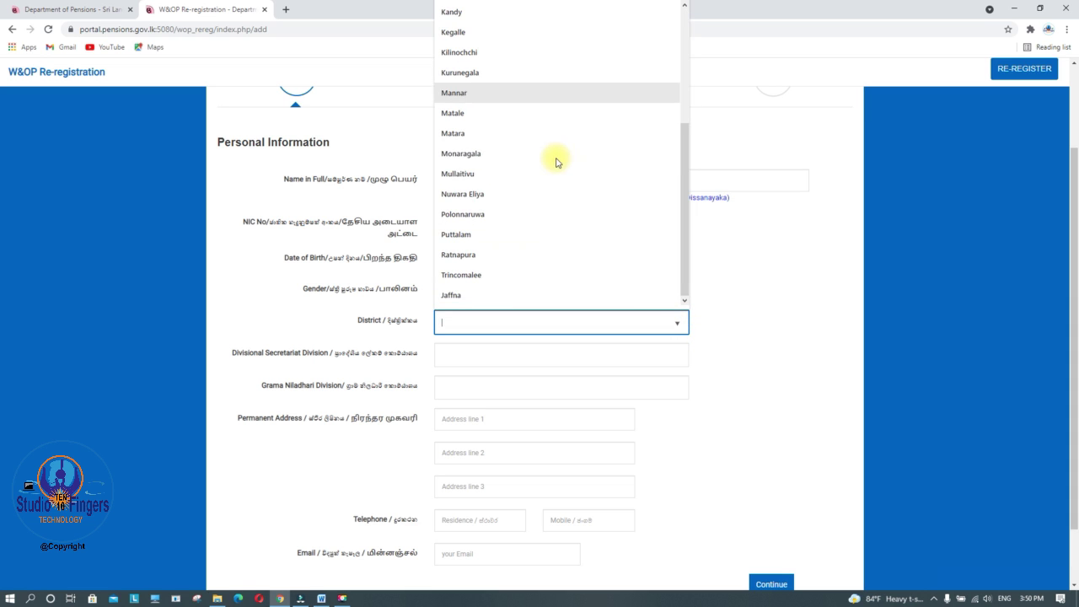
click(463, 134)
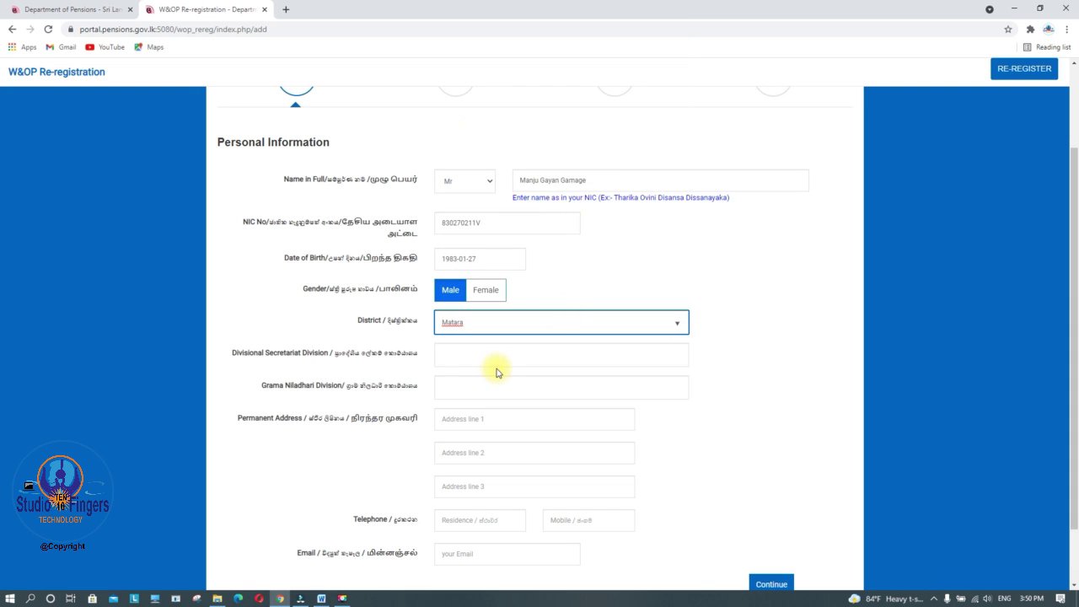
click(590, 353)
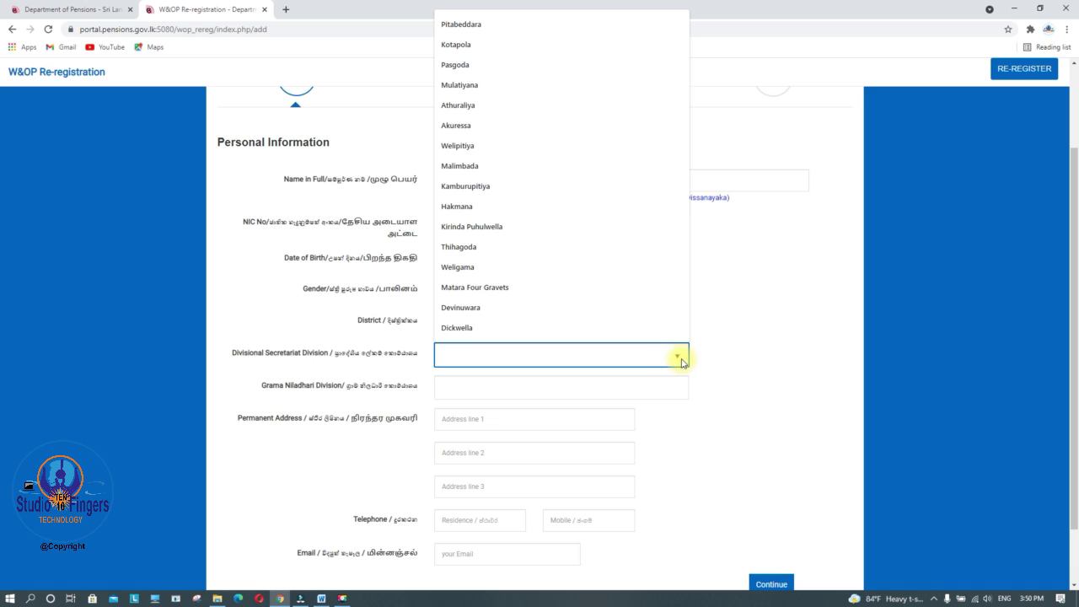
click(462, 25)
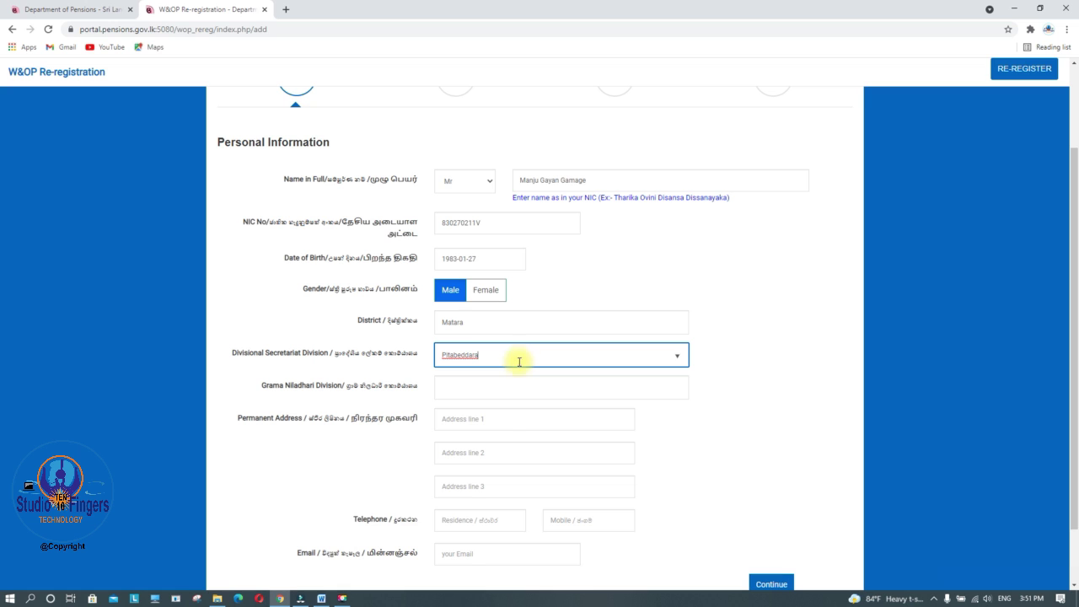
click(475, 388)
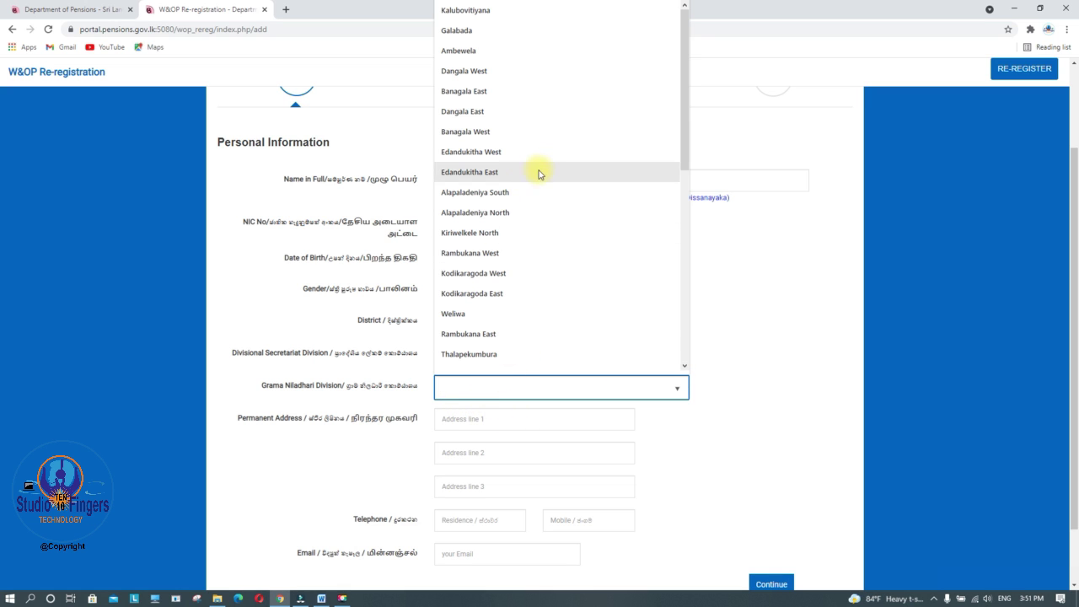
click(456, 30)
click(489, 419)
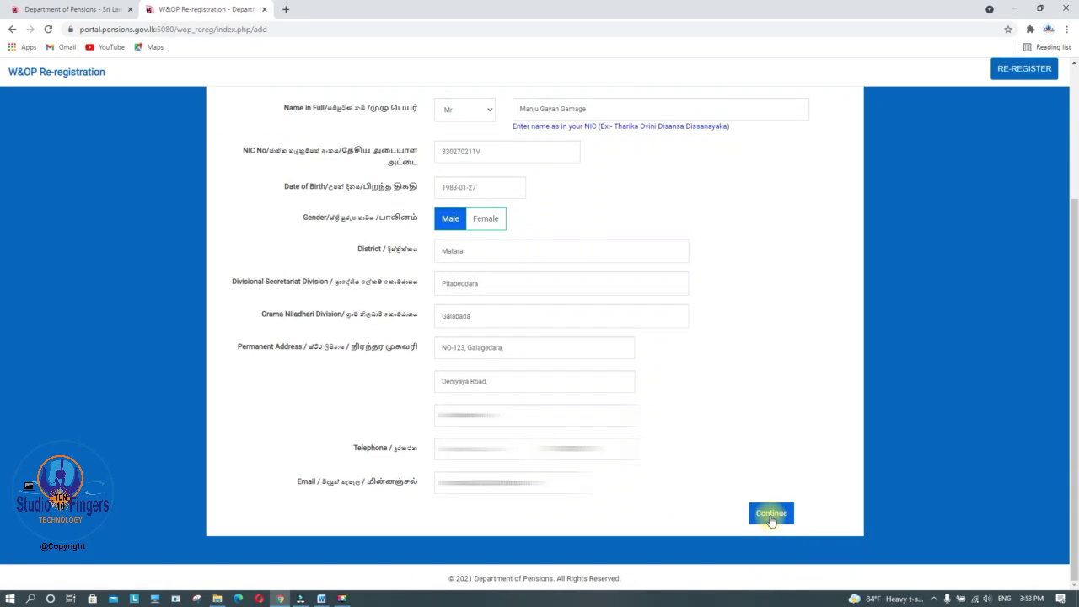
Move to Current Service Information and enter the applicant's W&OP number
click(771, 514)
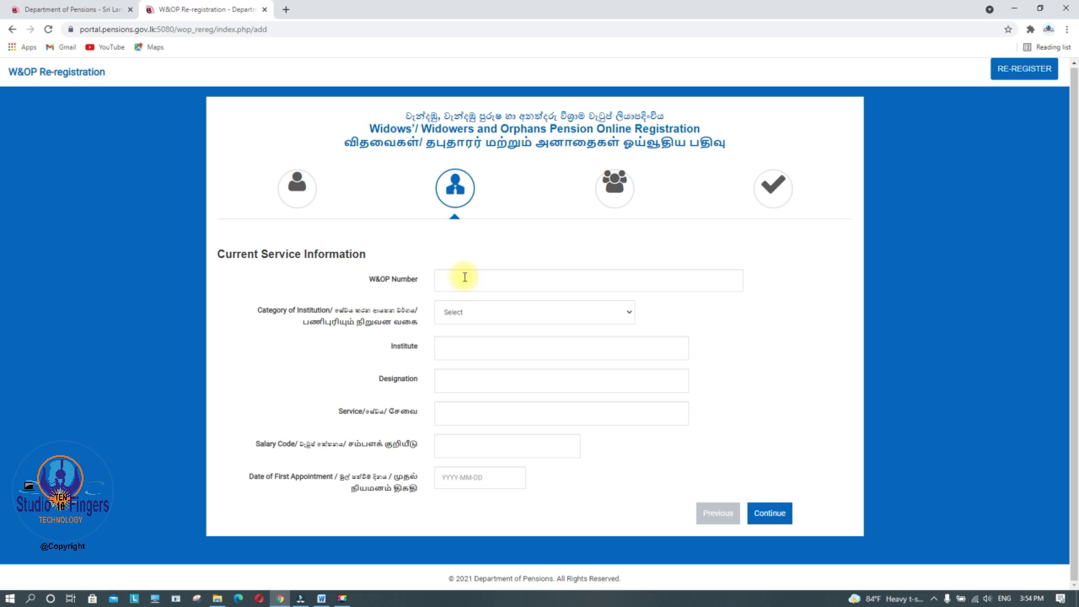
click(461, 278)
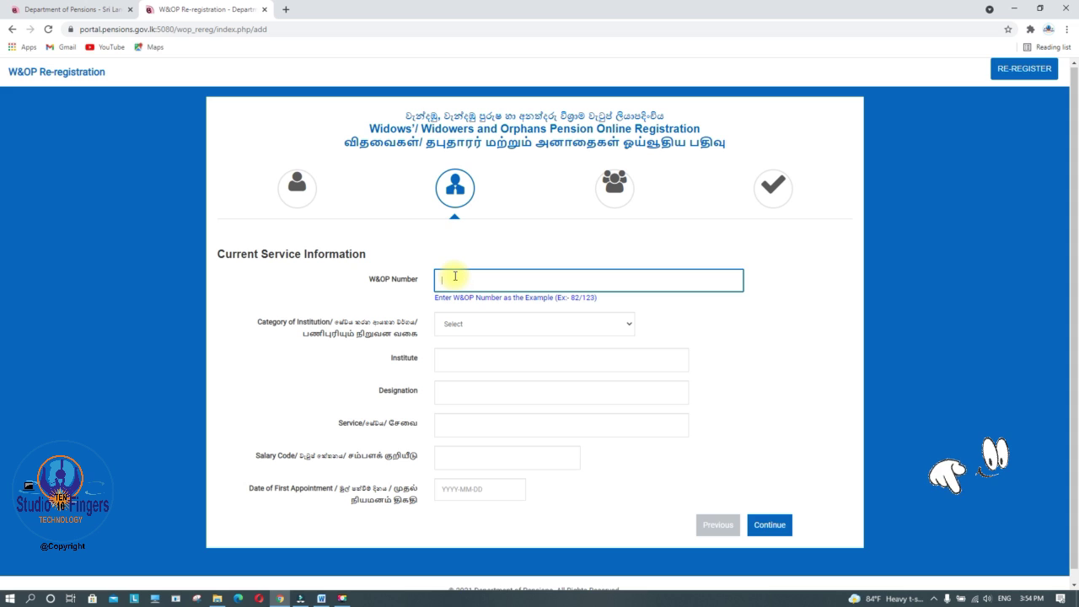
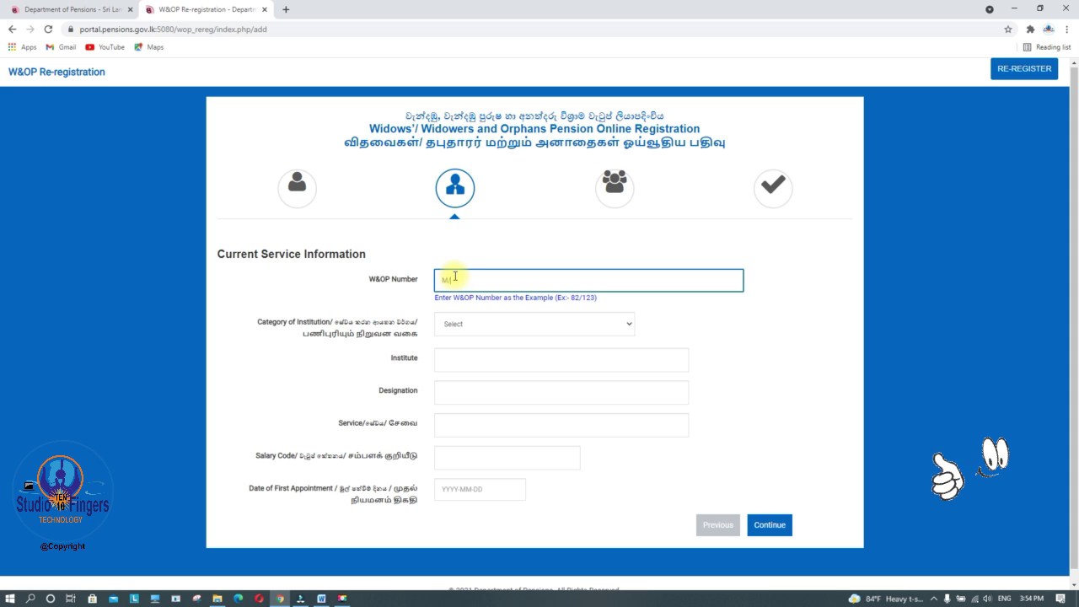
click(407, 301)
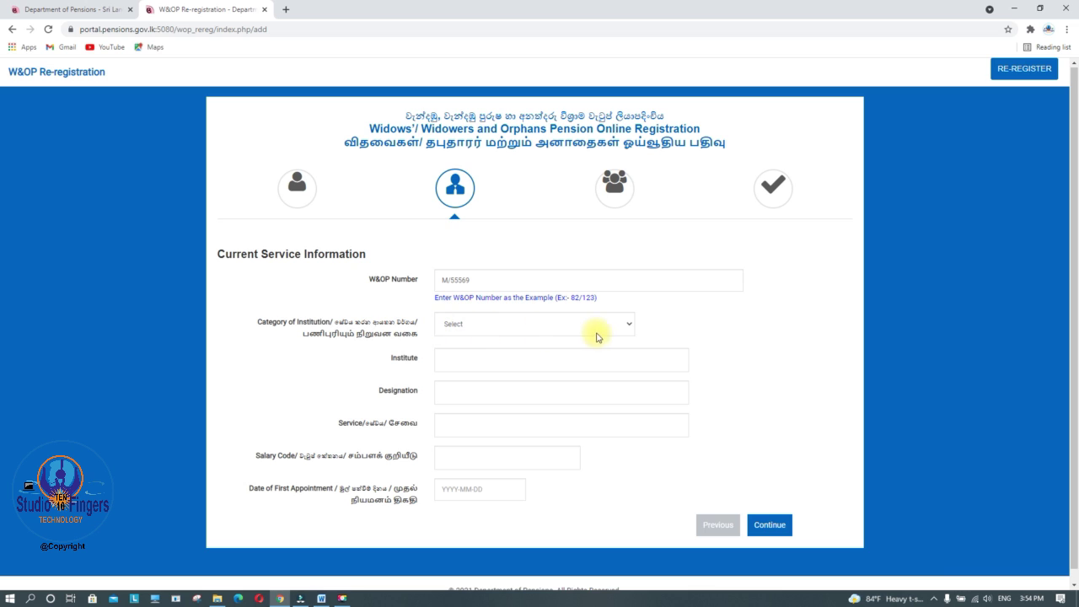
Set institution category Central Government and institute Divisional Secretariat-pitabeddara
click(628, 327)
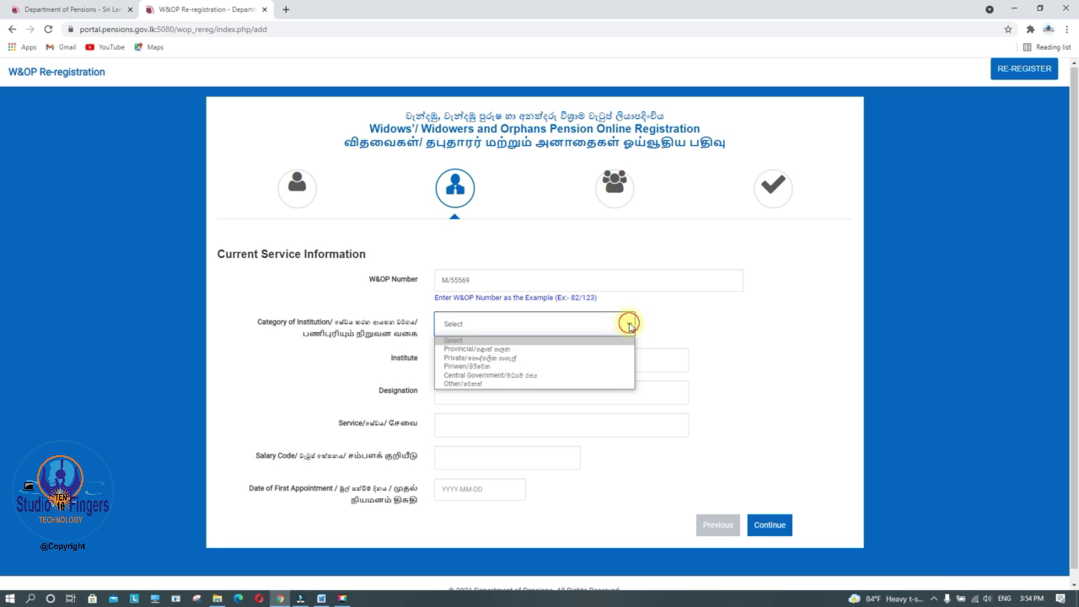
click(485, 375)
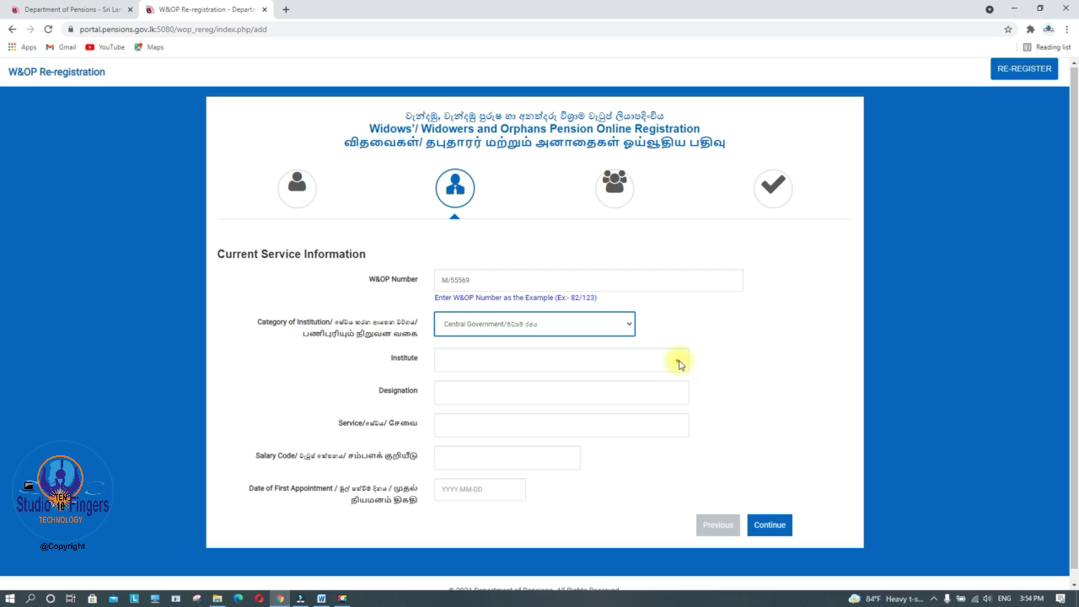
click(680, 362)
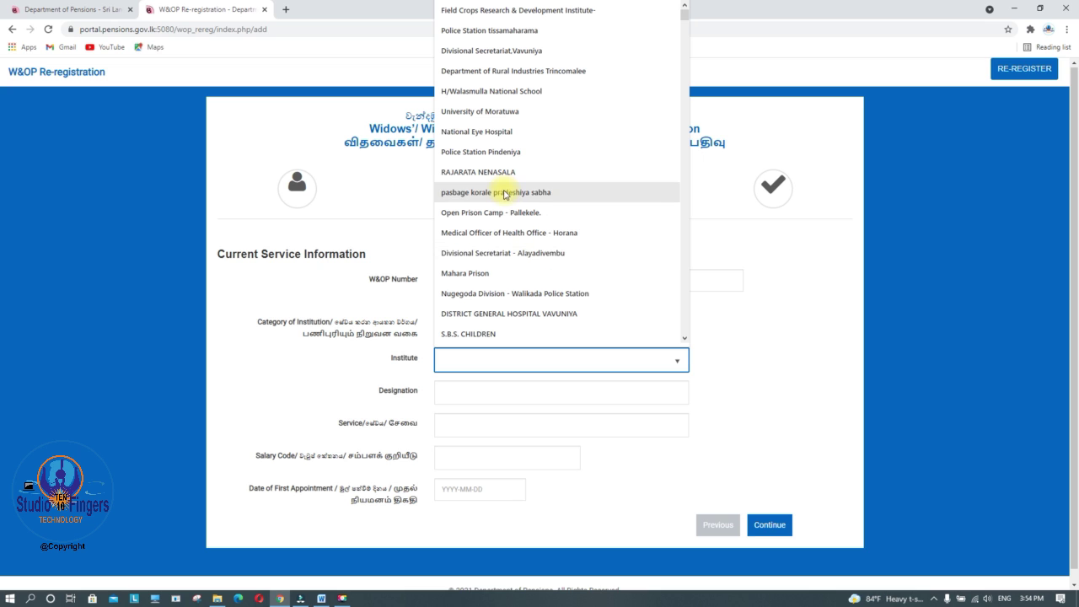
text(d)
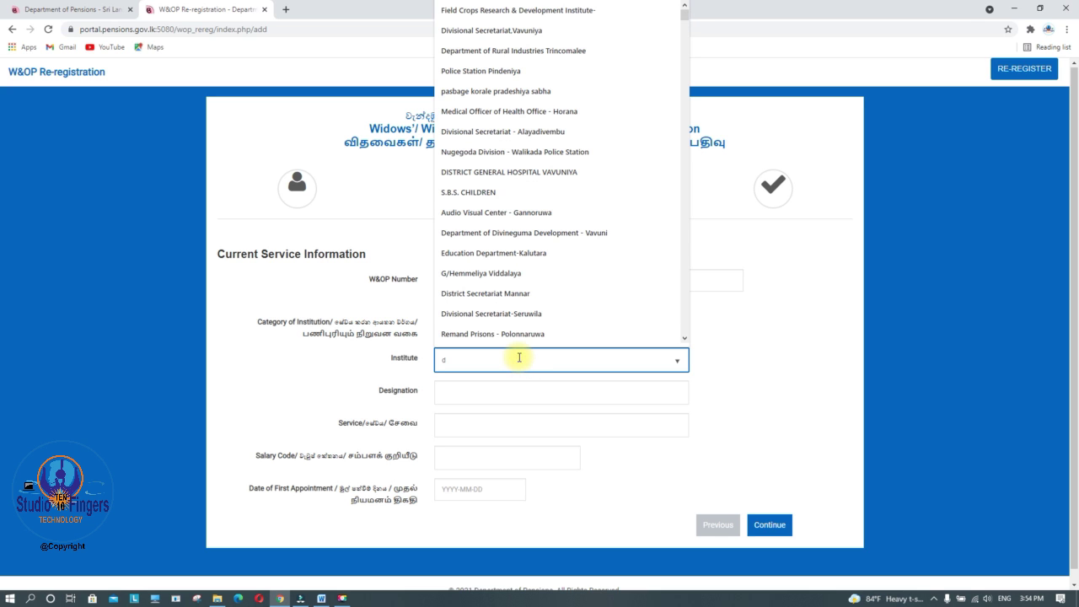
text(ivi)
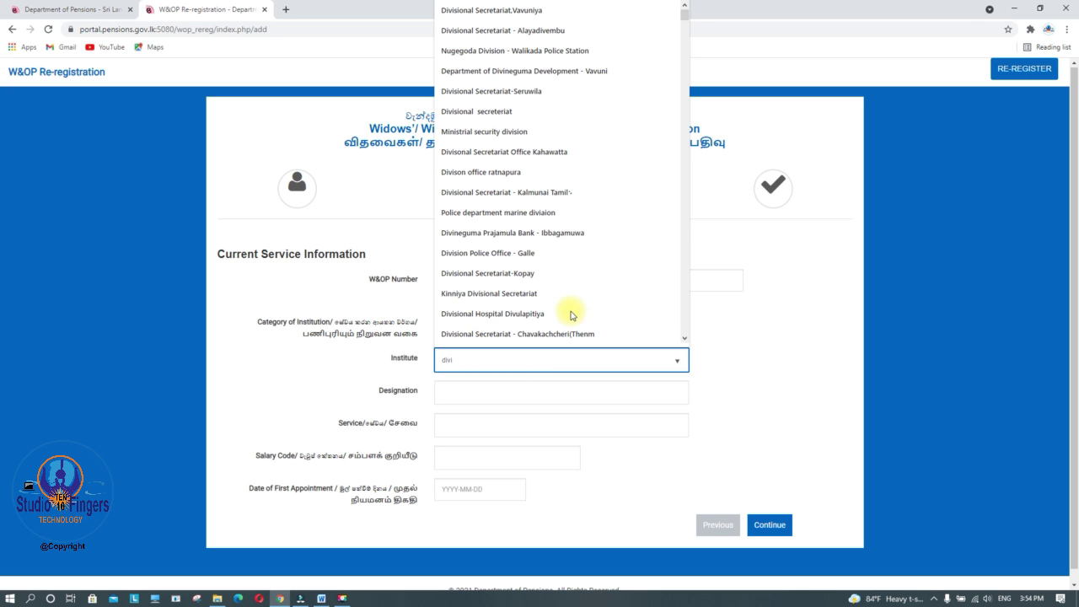
key(Return)
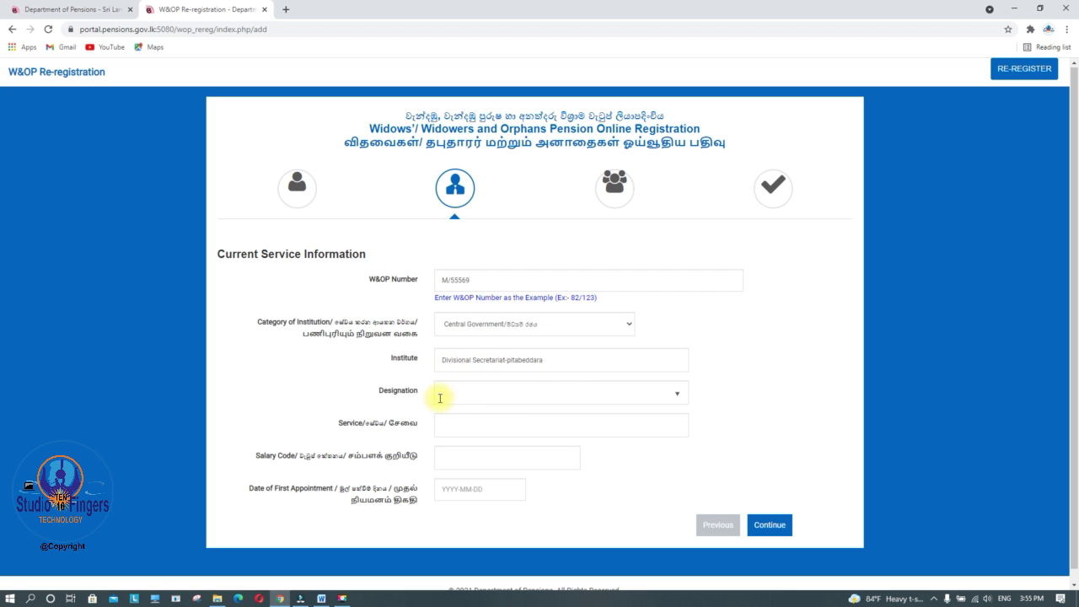
Set designation Development Officer, service Development Officer Service and salary code mn-4
click(679, 394)
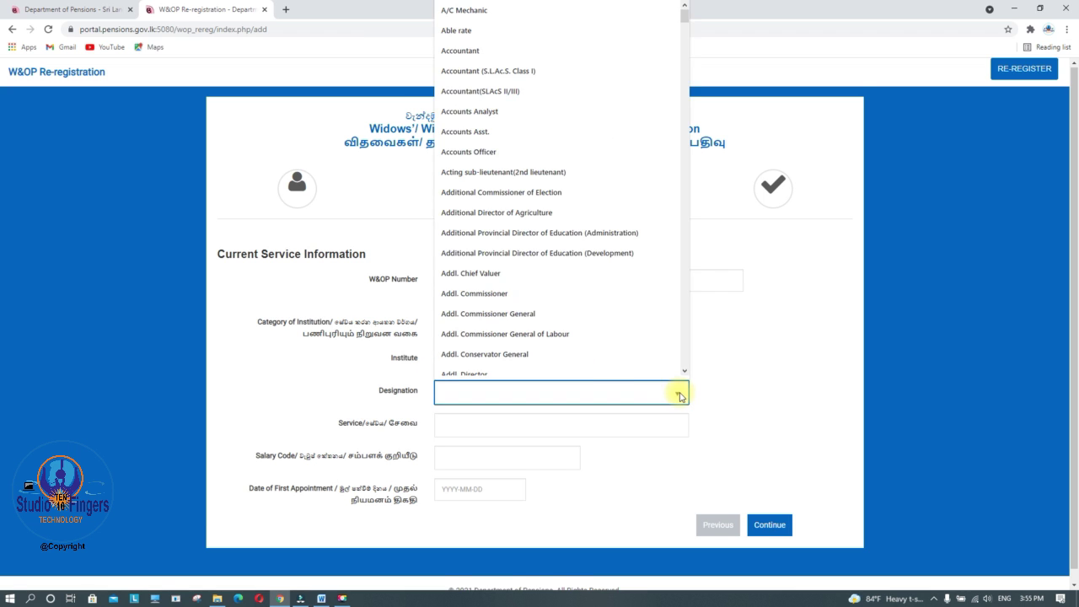
click(485, 363)
click(681, 416)
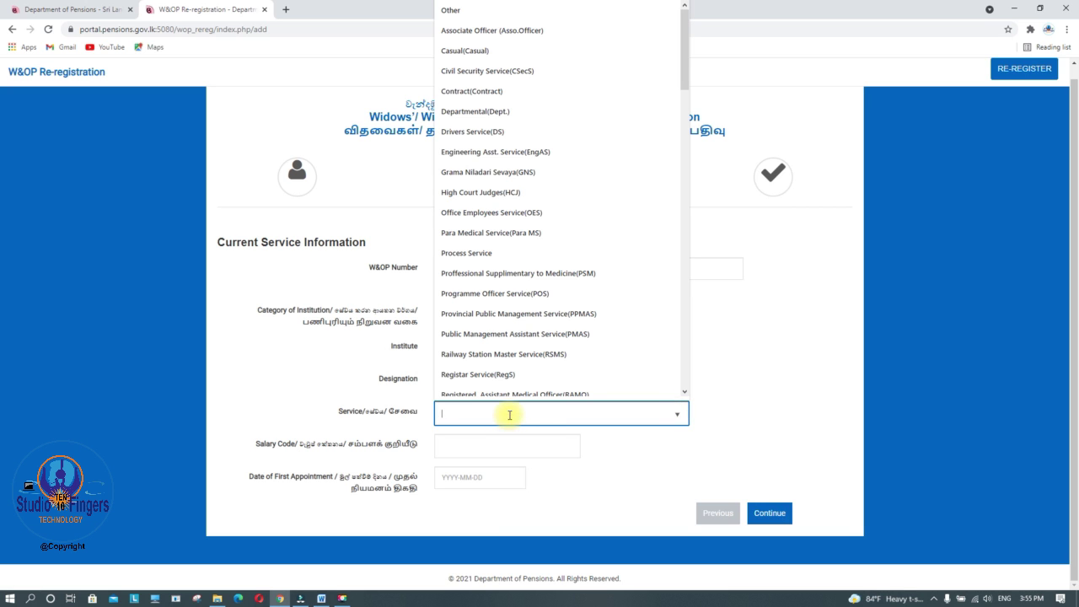
text(Development Officer Service)
click(463, 445)
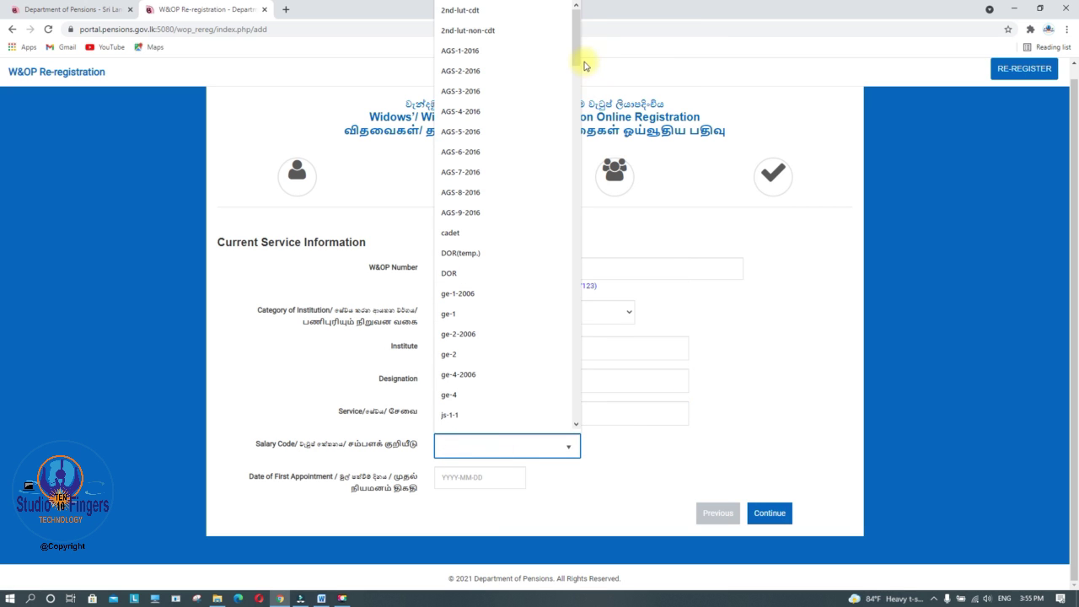
drag(576, 53, 576, 68)
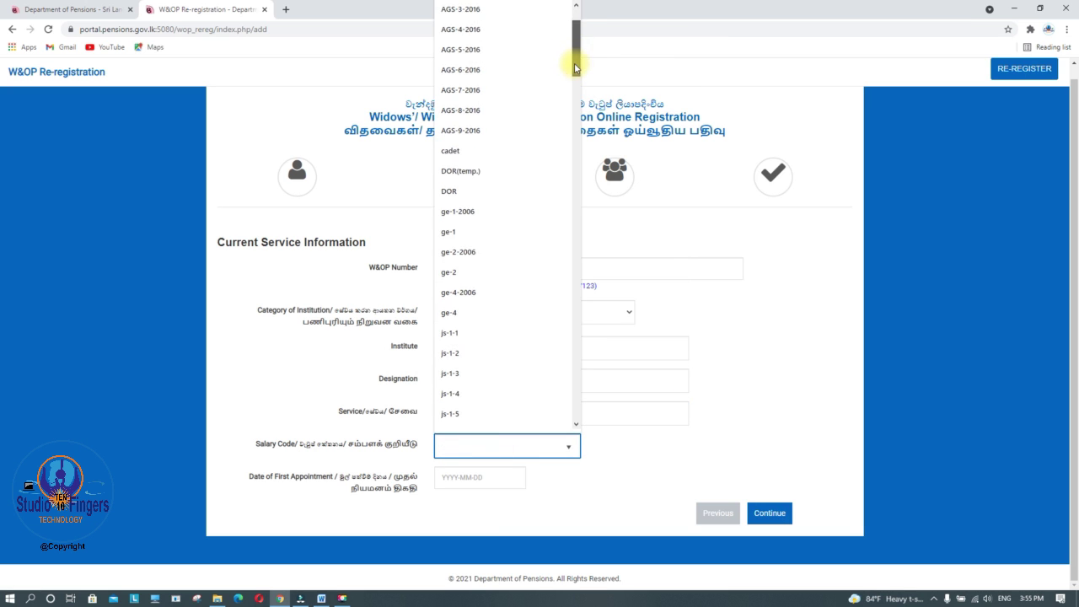
click(489, 445)
text(mn-4)
click(489, 478)
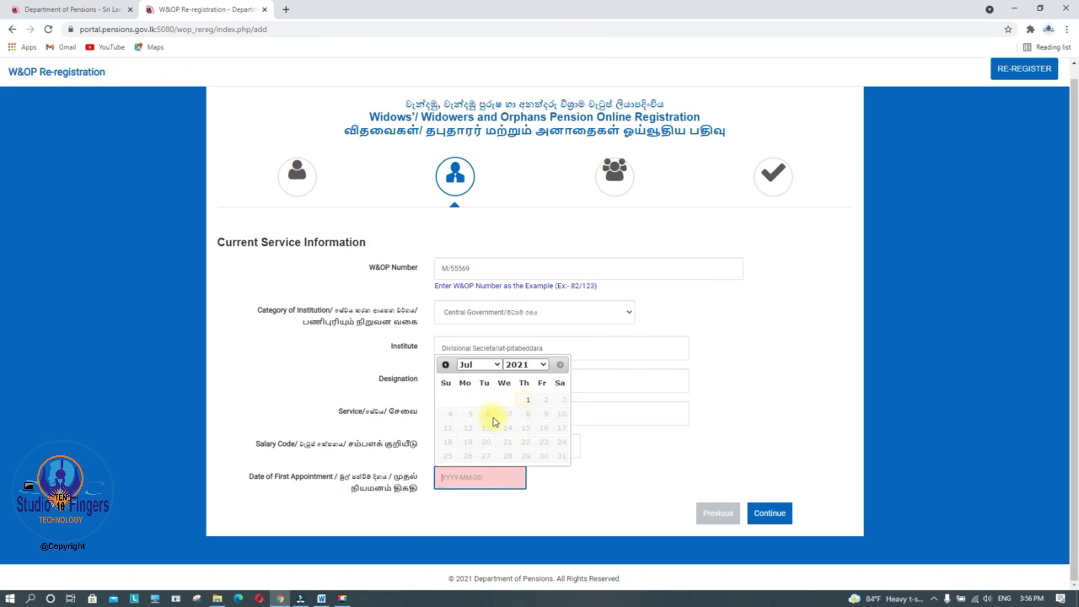
Set the first appointment date to 2002-05-01 and continue to Dependant Information
click(544, 364)
scroll(518, 460, up, 3)
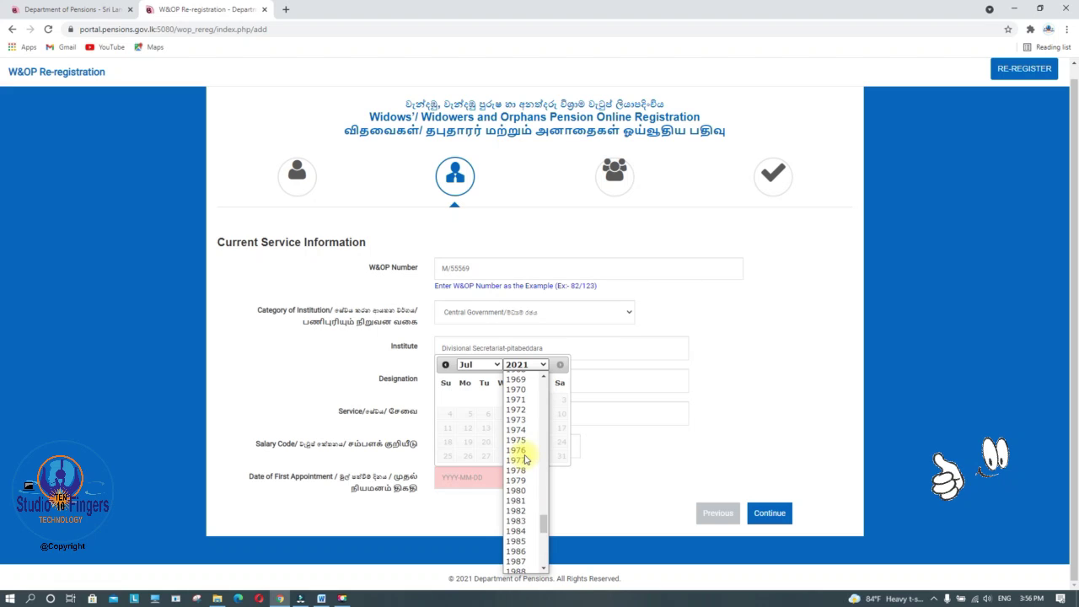
click(520, 446)
click(479, 364)
click(468, 416)
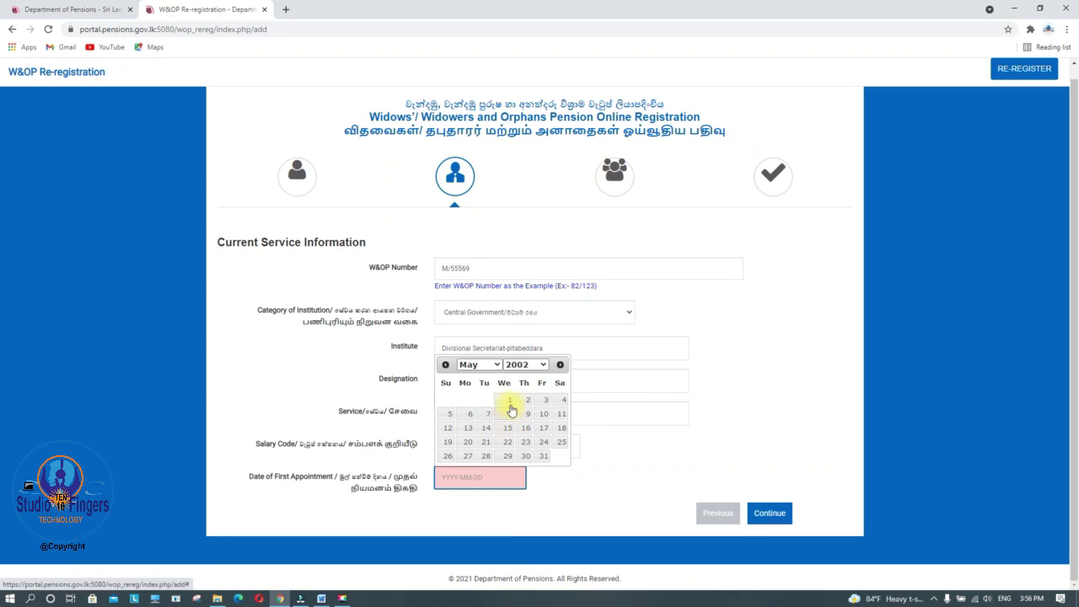
click(507, 399)
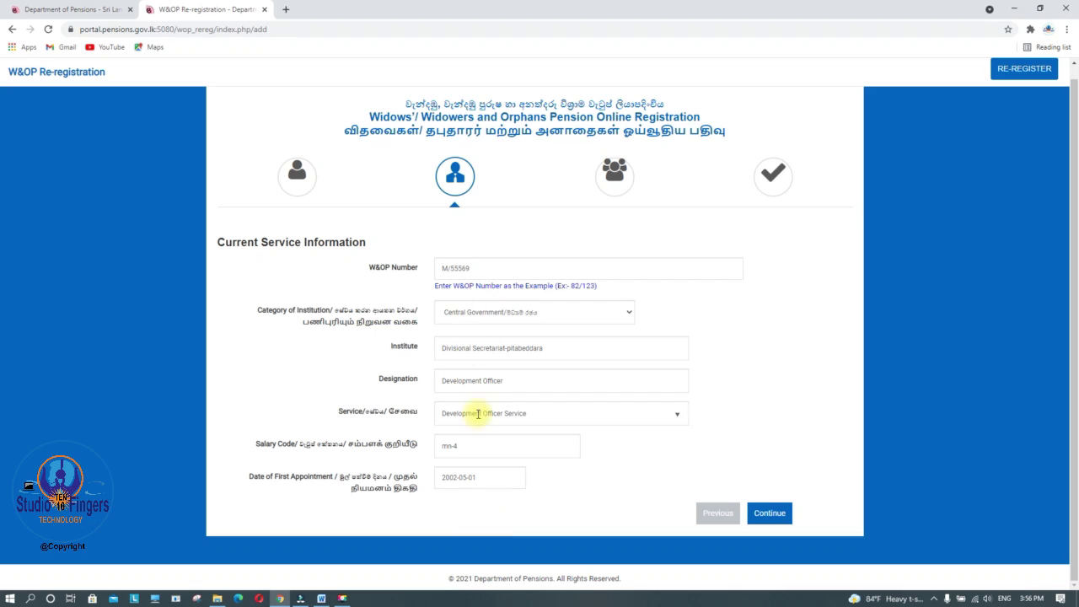
click(774, 513)
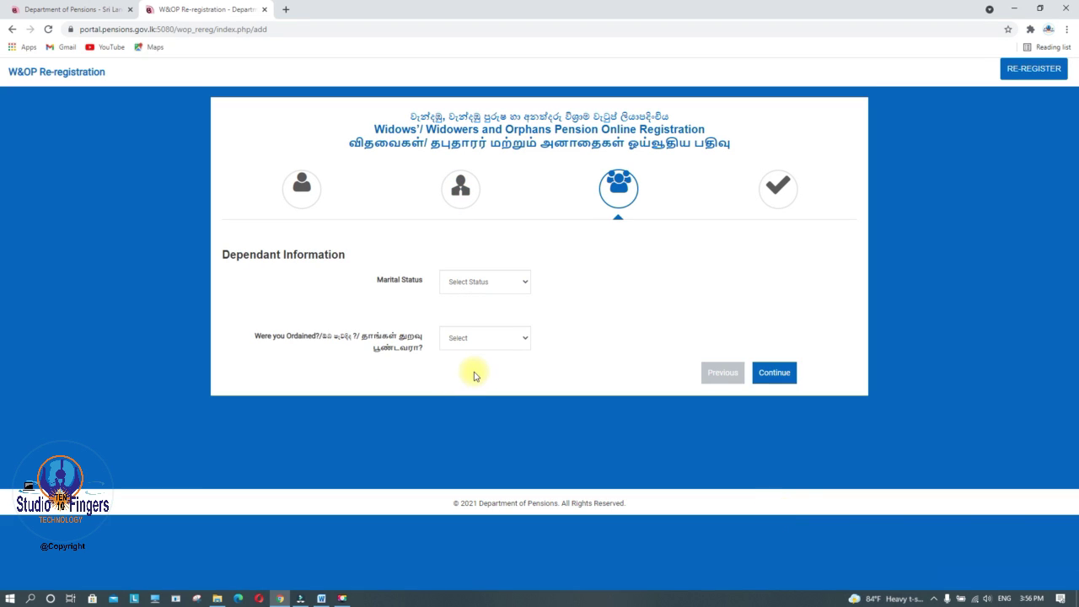
Change the marital status from Unmarried to Married
click(472, 281)
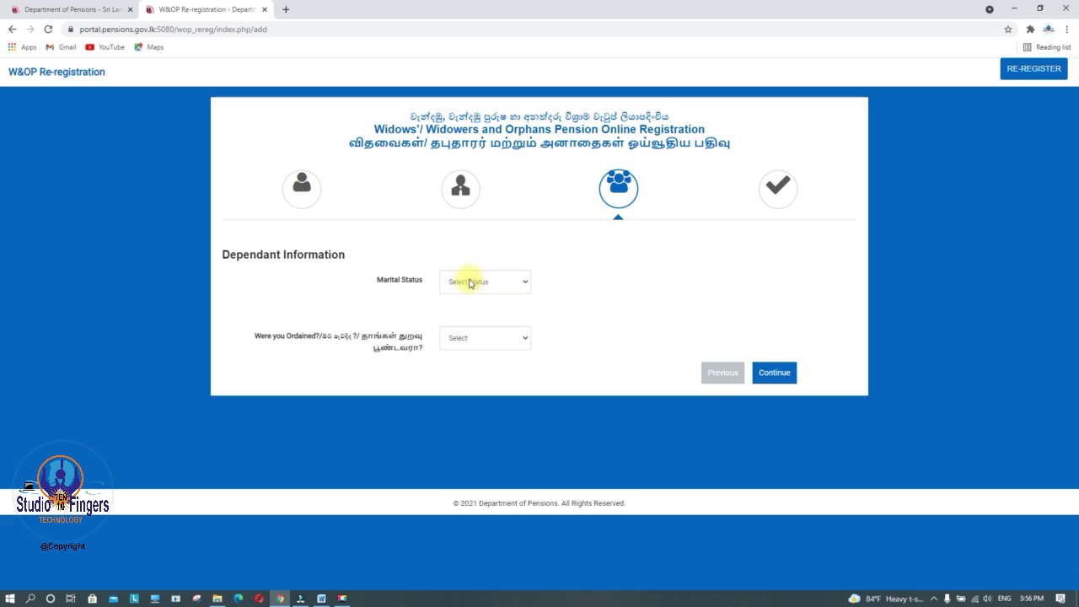
click(485, 309)
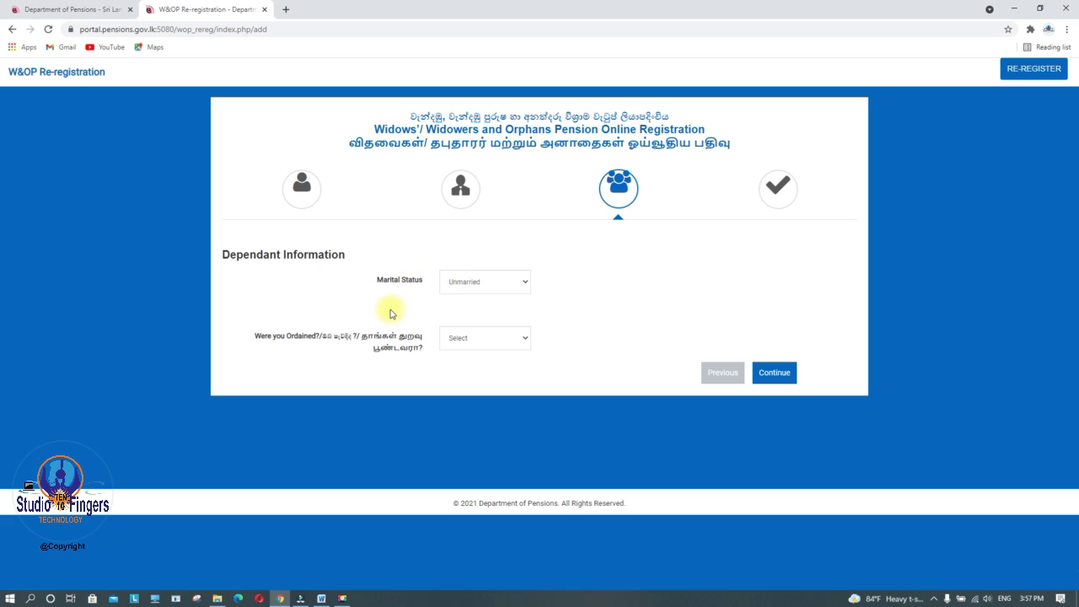
click(525, 283)
click(465, 306)
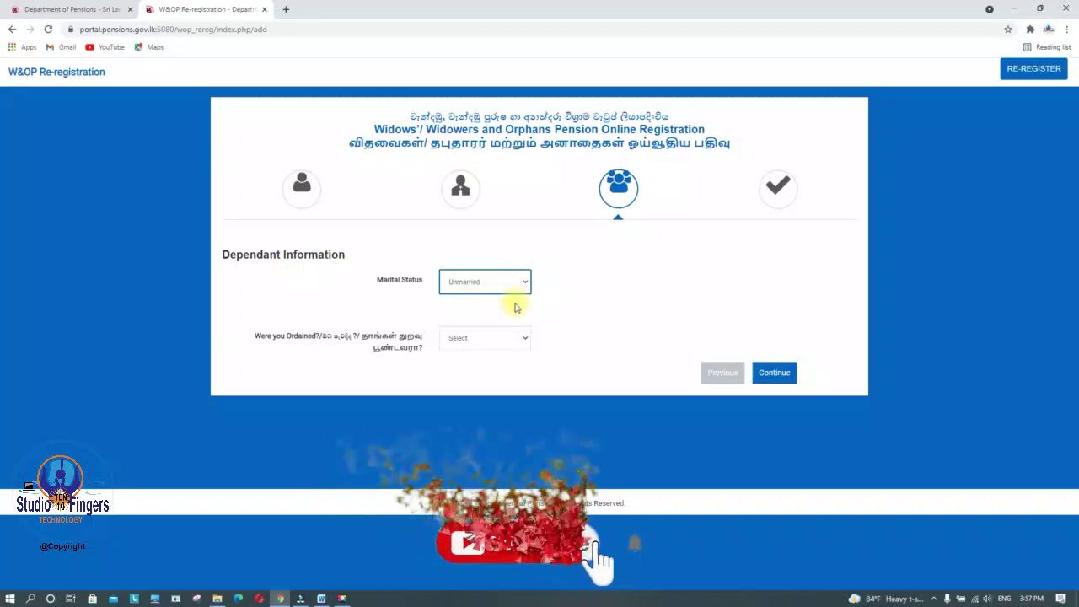
click(523, 285)
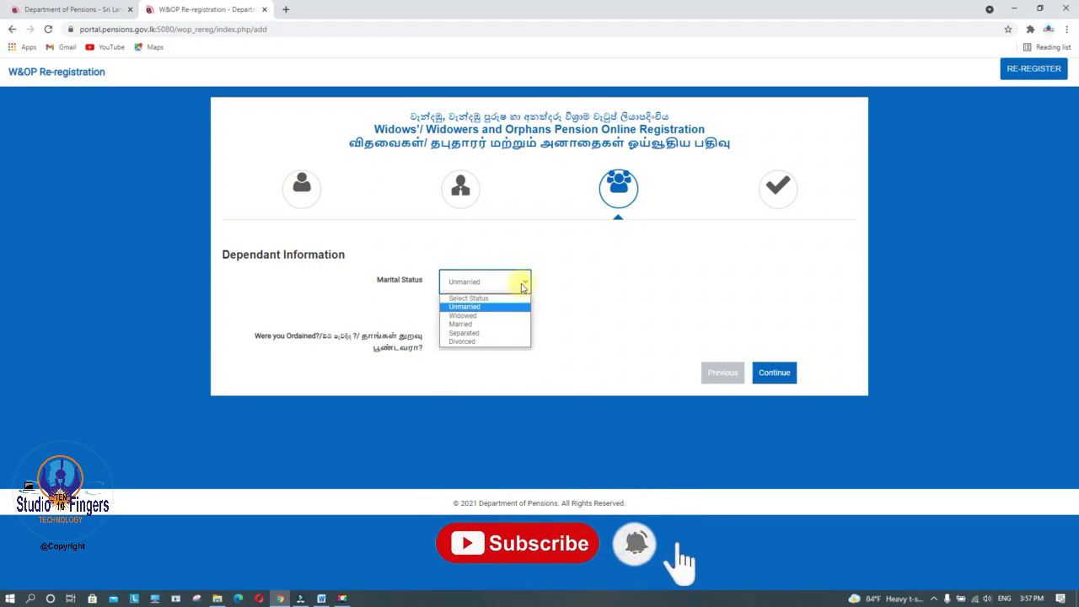
click(466, 324)
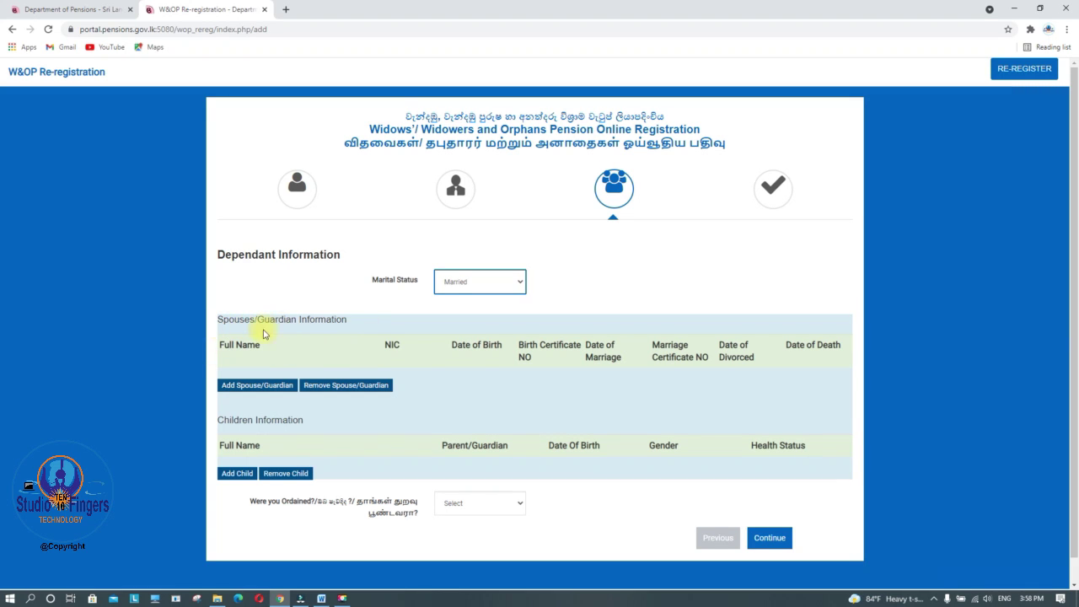
Add a spouse with name, NIC, birth date 1987-05-11 and marriage date 2007-03-14
click(252, 389)
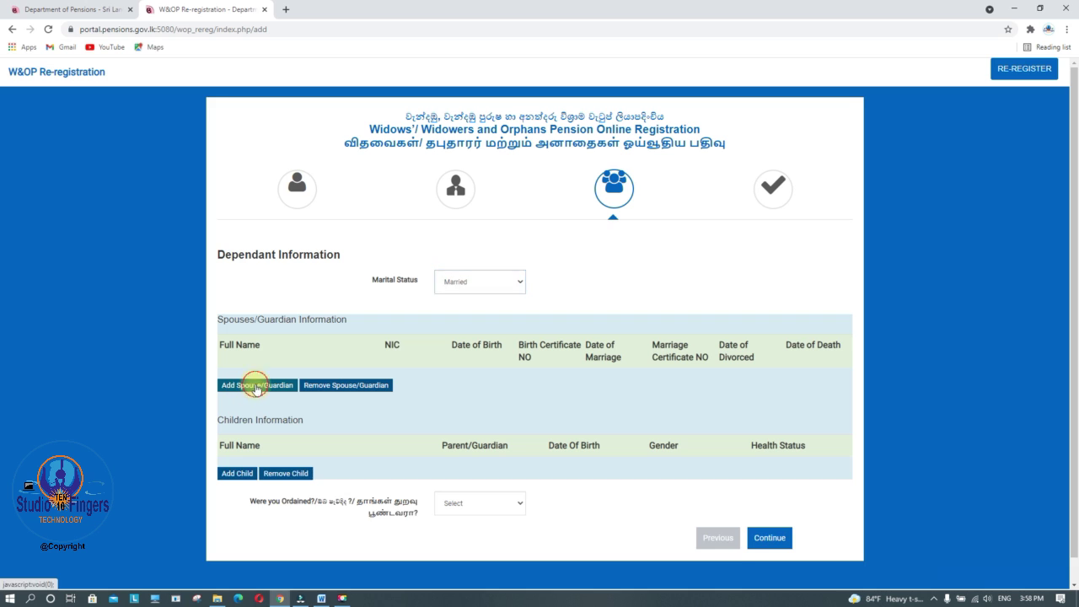
click(348, 388)
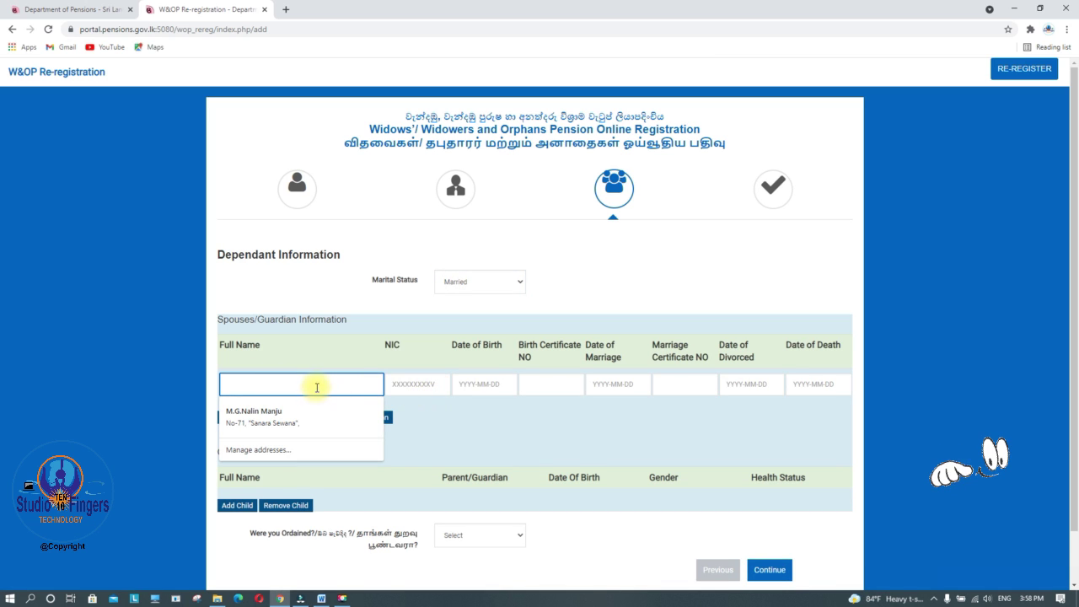
click(418, 384)
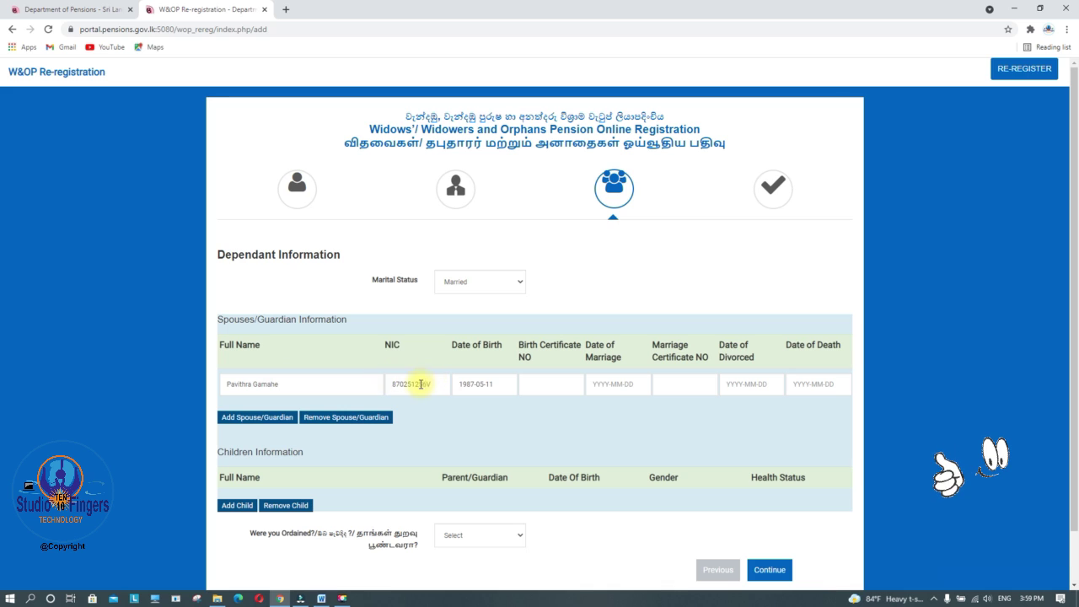
click(484, 385)
text(1987-05-11)
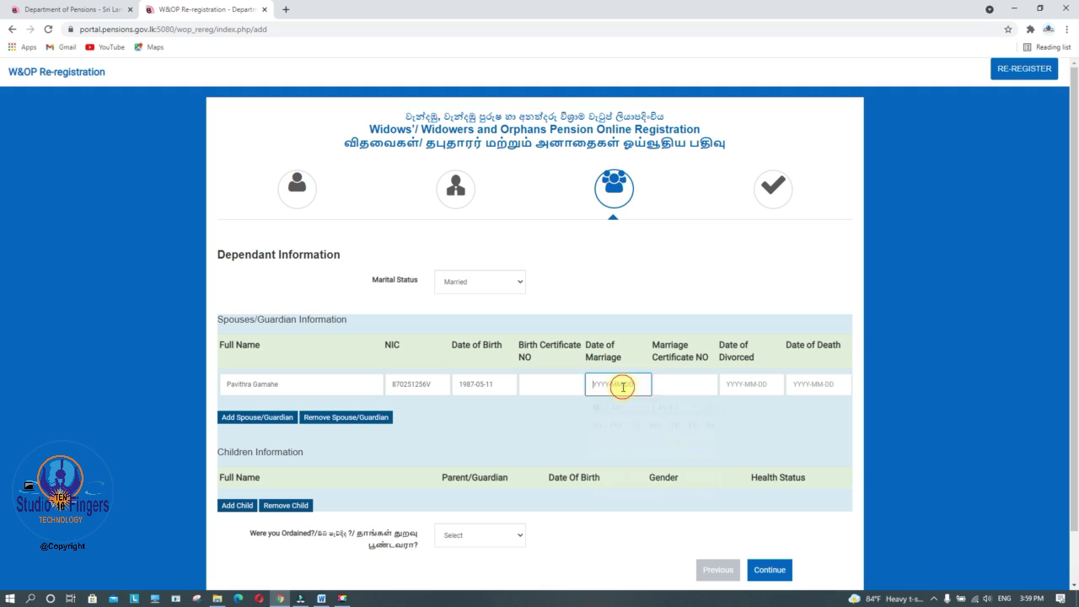
text(2007-03-14)
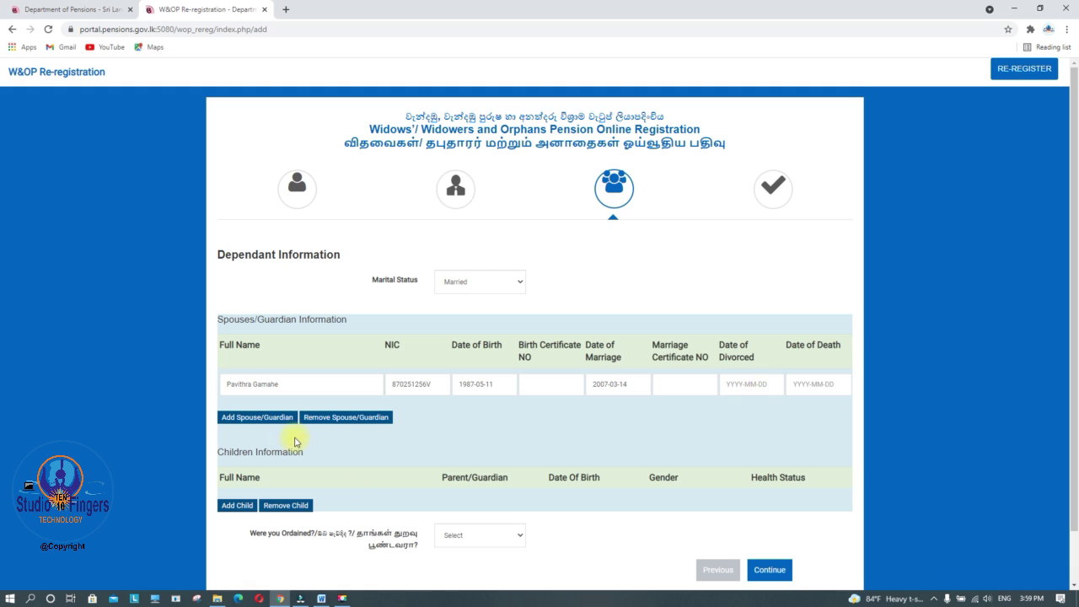
click(244, 417)
Answer No to Were you Ordained? and continue to the Complete summary
click(506, 534)
click(490, 551)
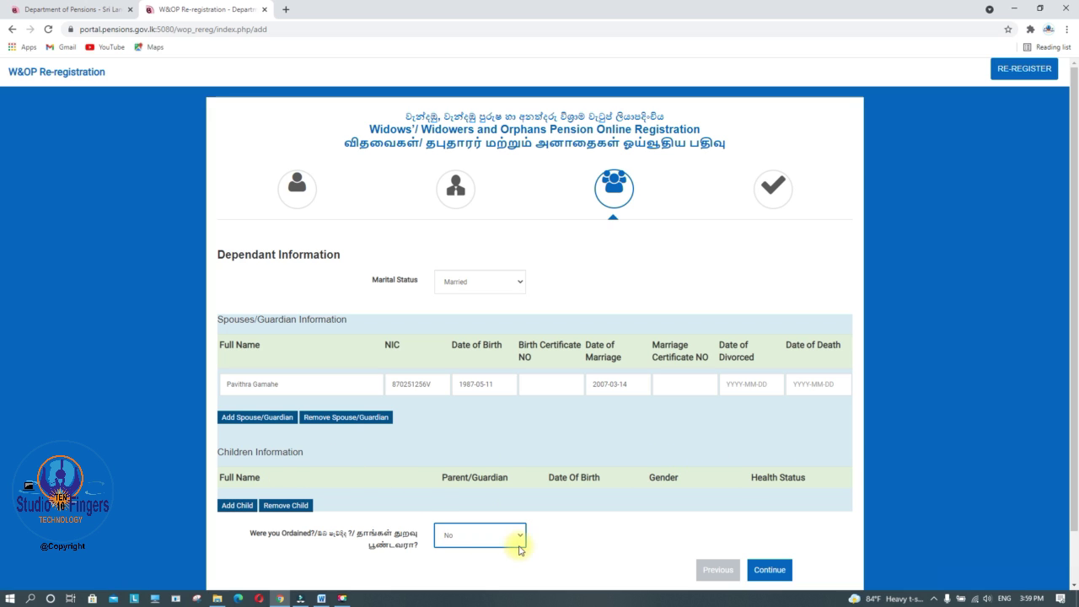
click(769, 572)
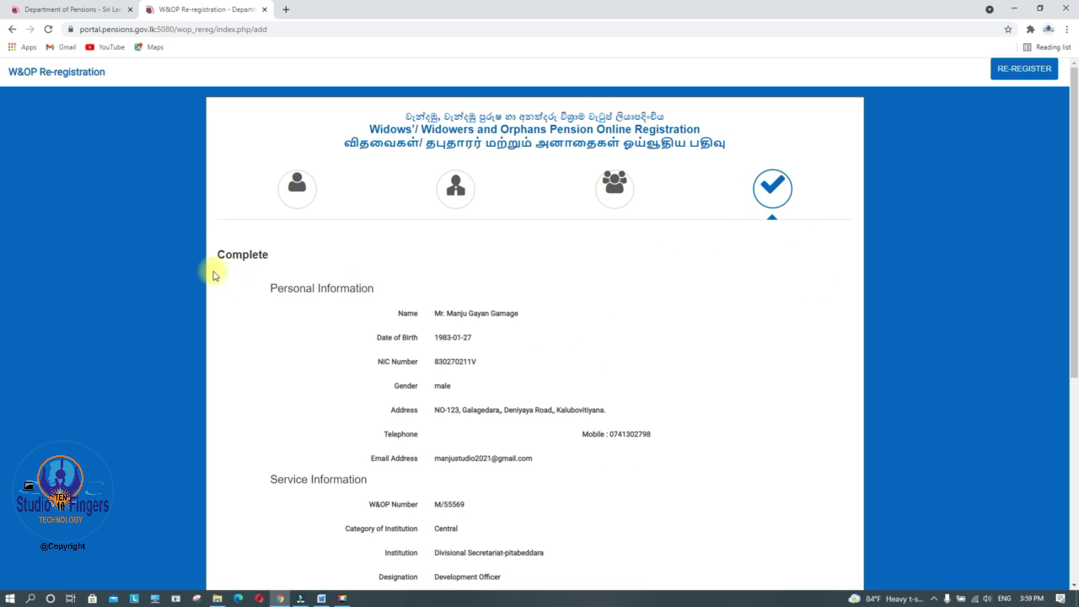
Review the Complete summary, revisit Dependant Information, then submit the application
scroll(657, 284, down, 2)
scroll(487, 348, down, 4)
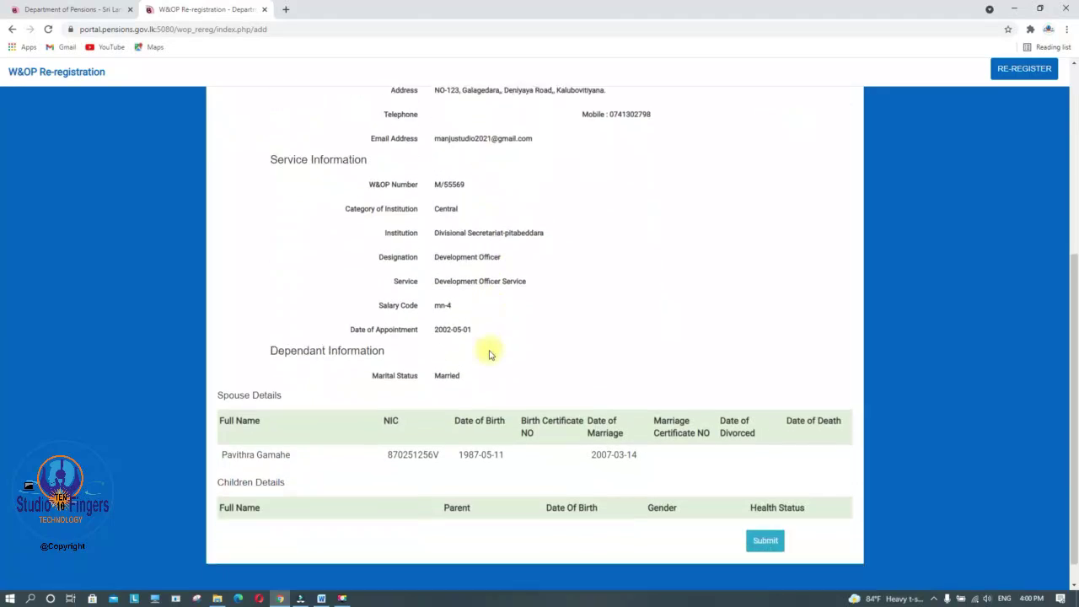
scroll(479, 457, up, 6)
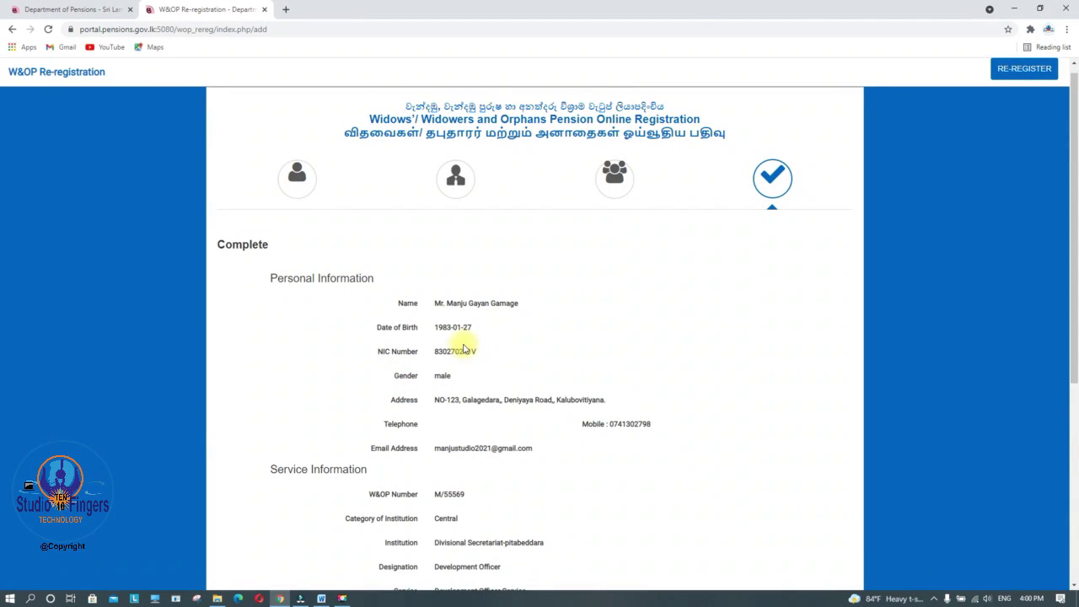
scroll(459, 347, down, 5)
scroll(464, 359, down, 1)
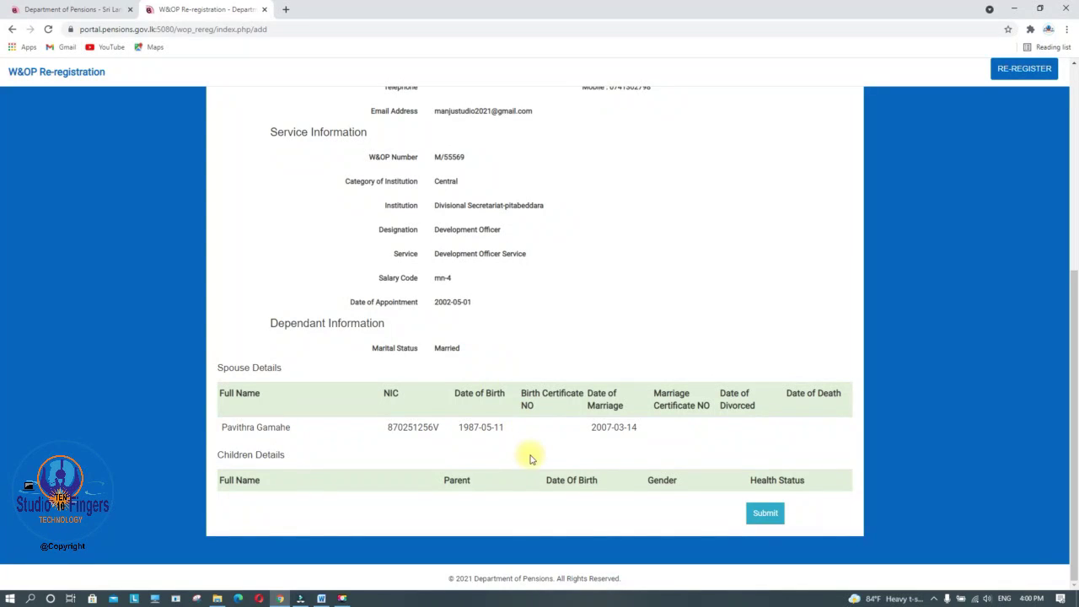
scroll(624, 430, up, 3)
scroll(617, 412, up, 4)
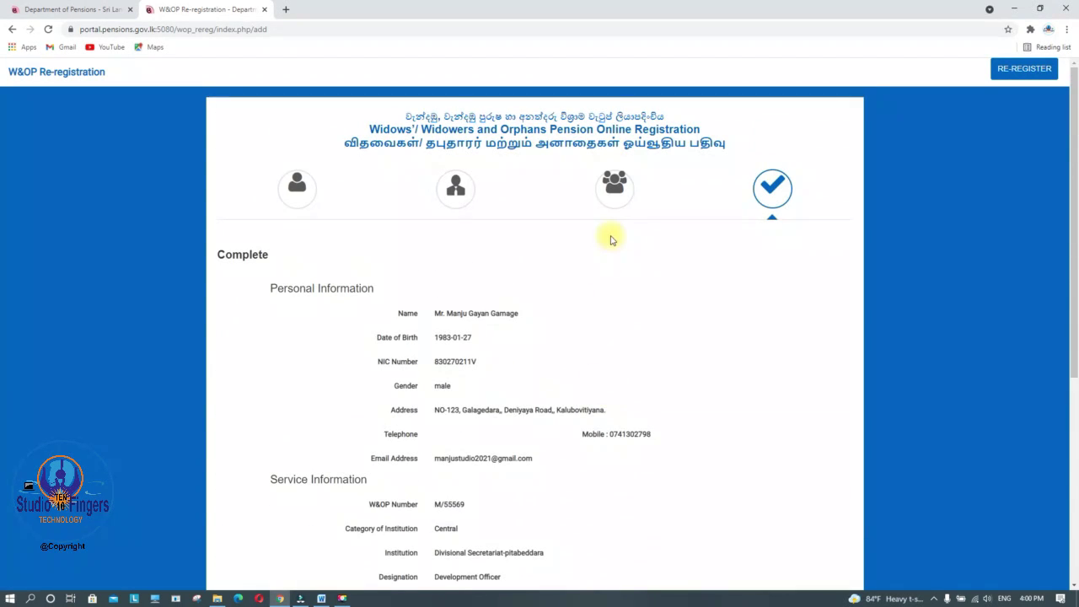
click(613, 189)
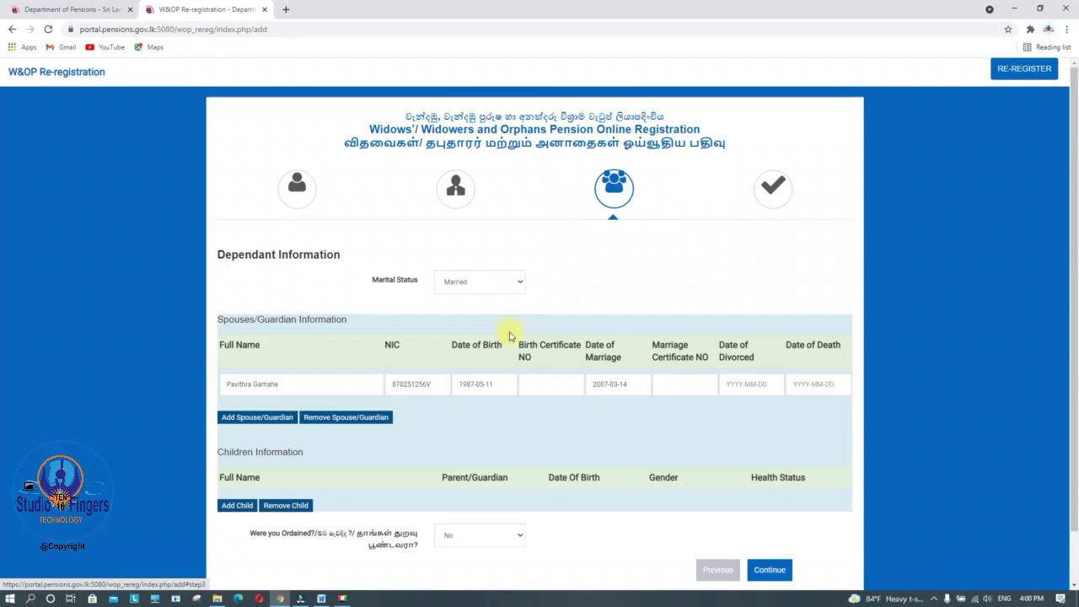
click(769, 570)
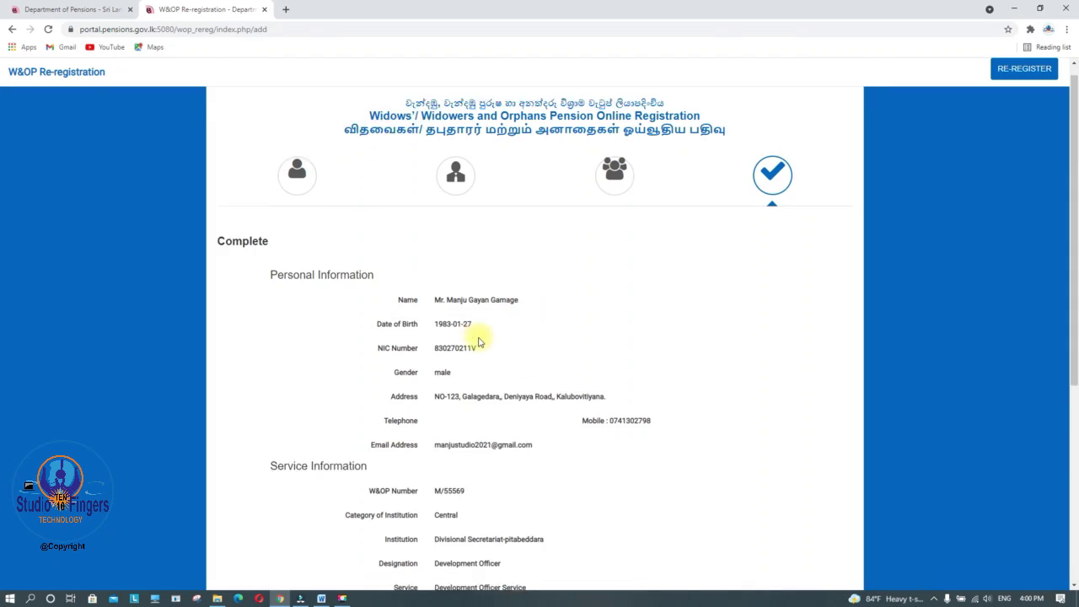
scroll(479, 339, down, 5)
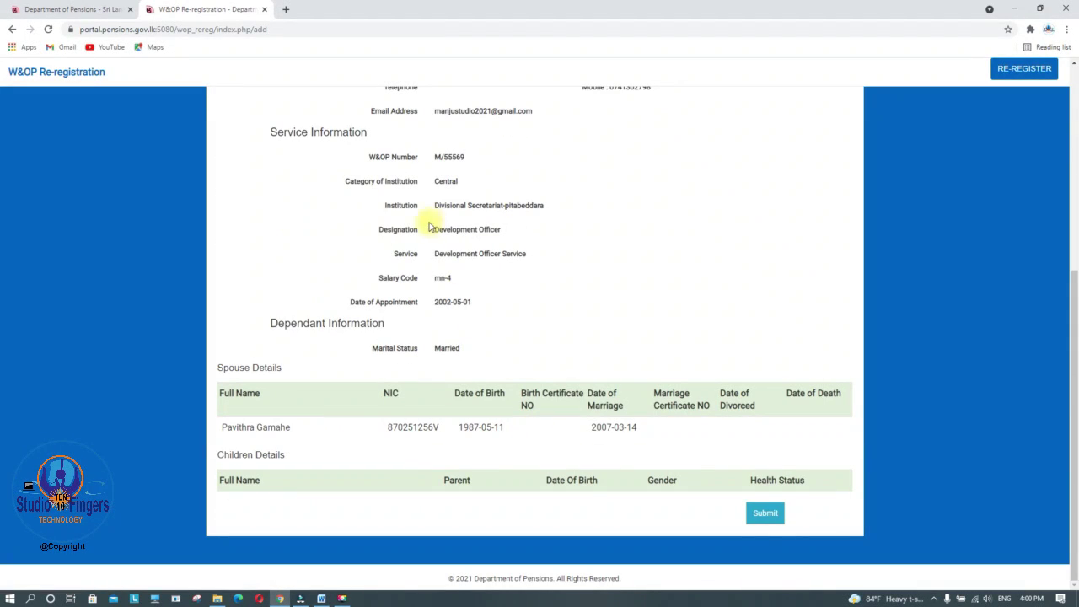
click(766, 514)
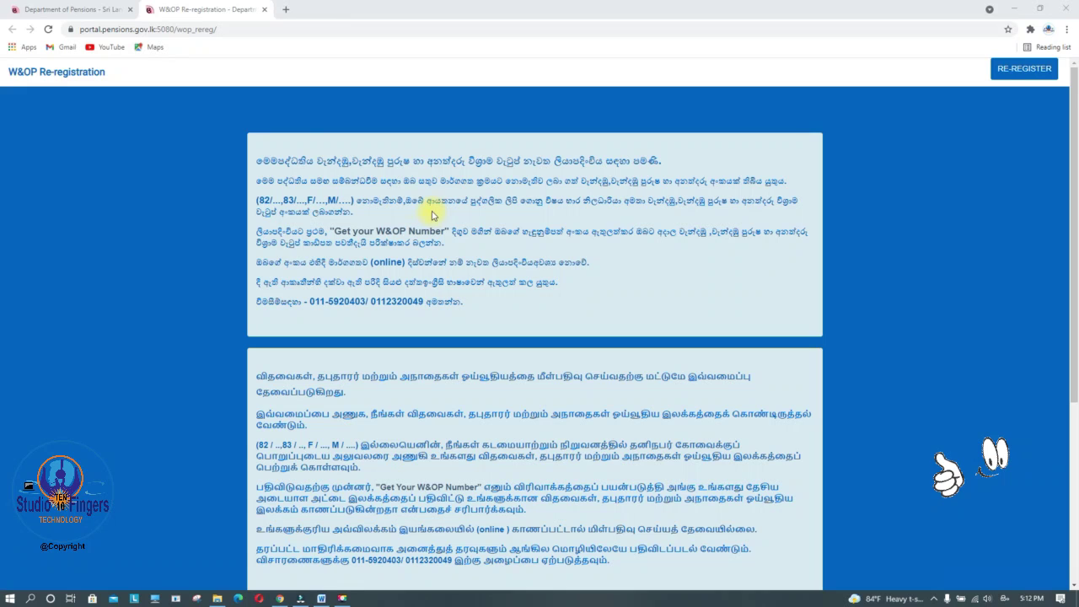
Close the re-registration tab and go to the Circulars page
click(263, 11)
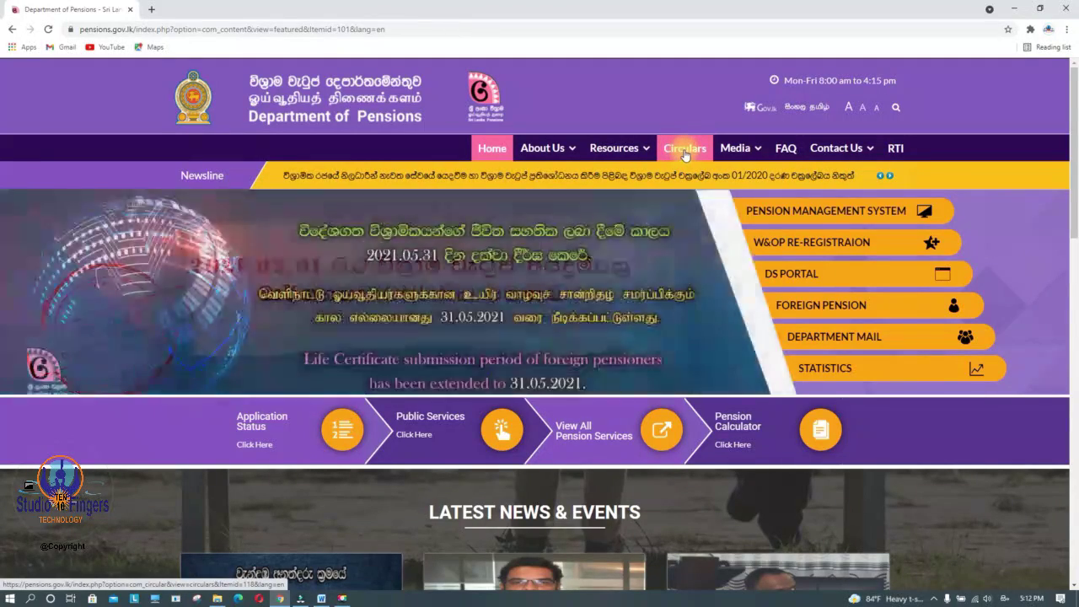
click(685, 151)
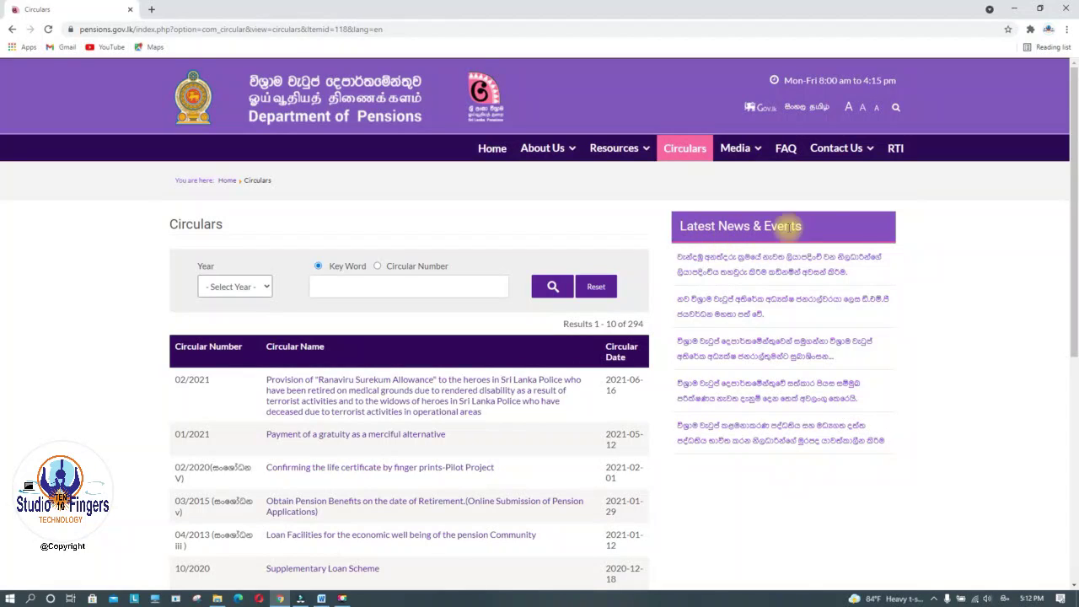
Open the first Latest News & Events article and scroll to its text
click(756, 263)
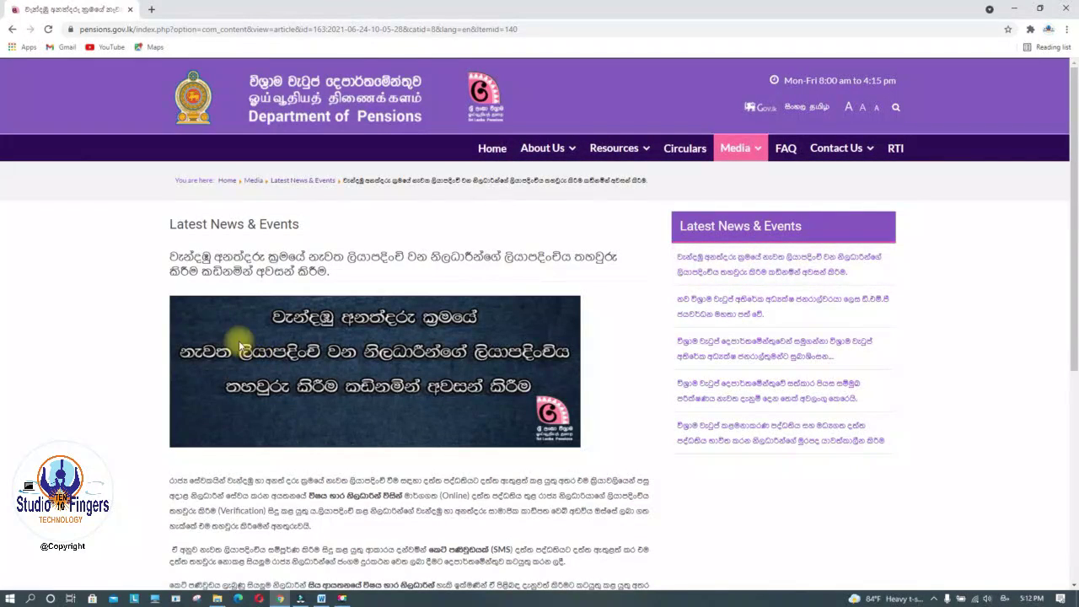
scroll(334, 327, down, 3)
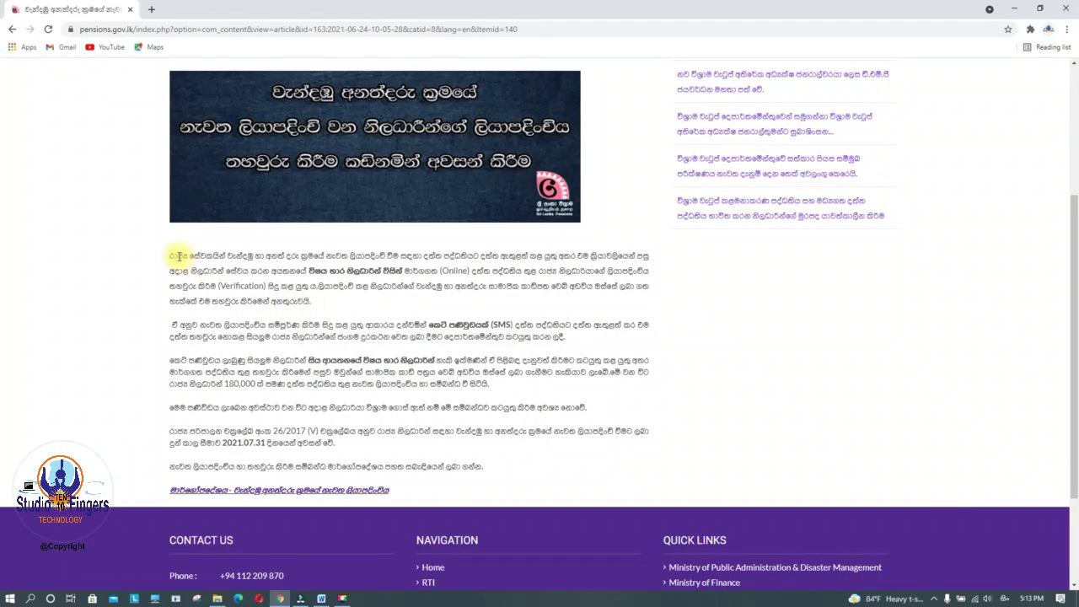
Highlight the article's first paragraph and the 2021.07.31 deadline sentence
drag(172, 253, 329, 307)
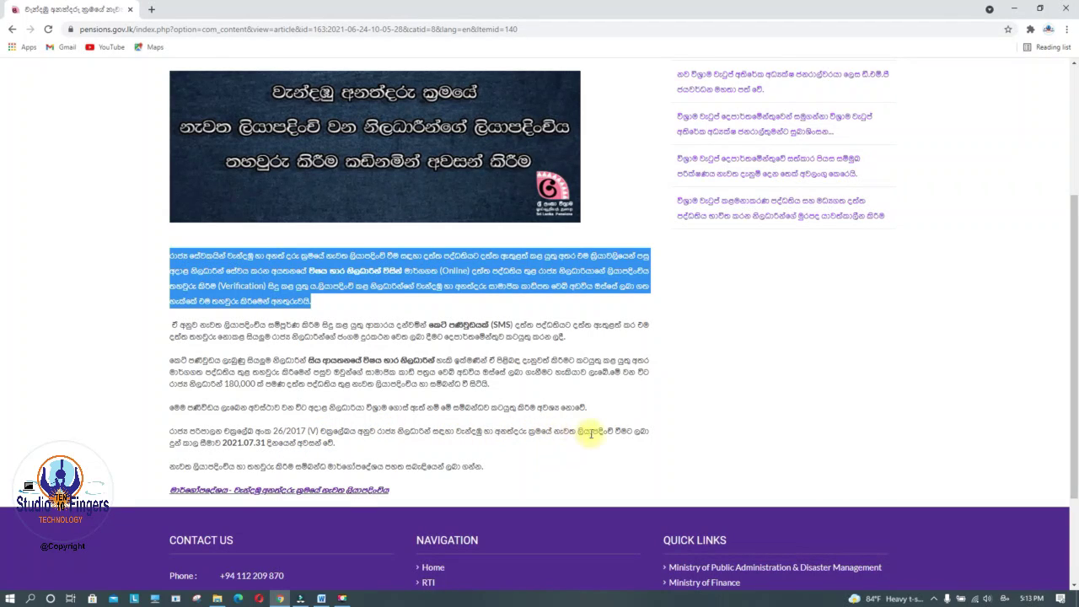
click(201, 447)
drag(201, 446, 344, 443)
click(335, 447)
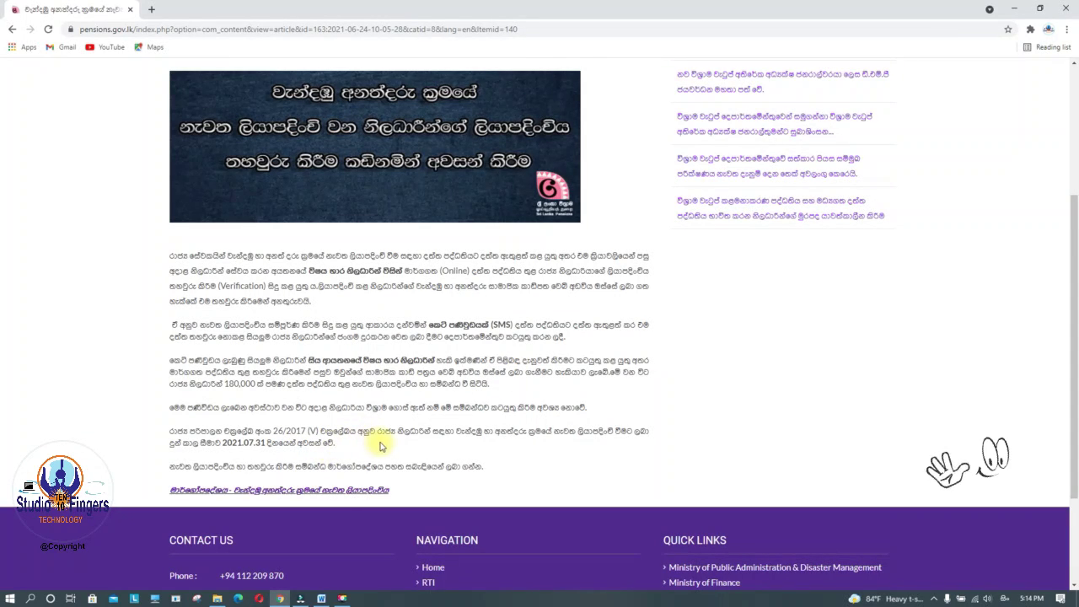
scroll(379, 447, down, 1)
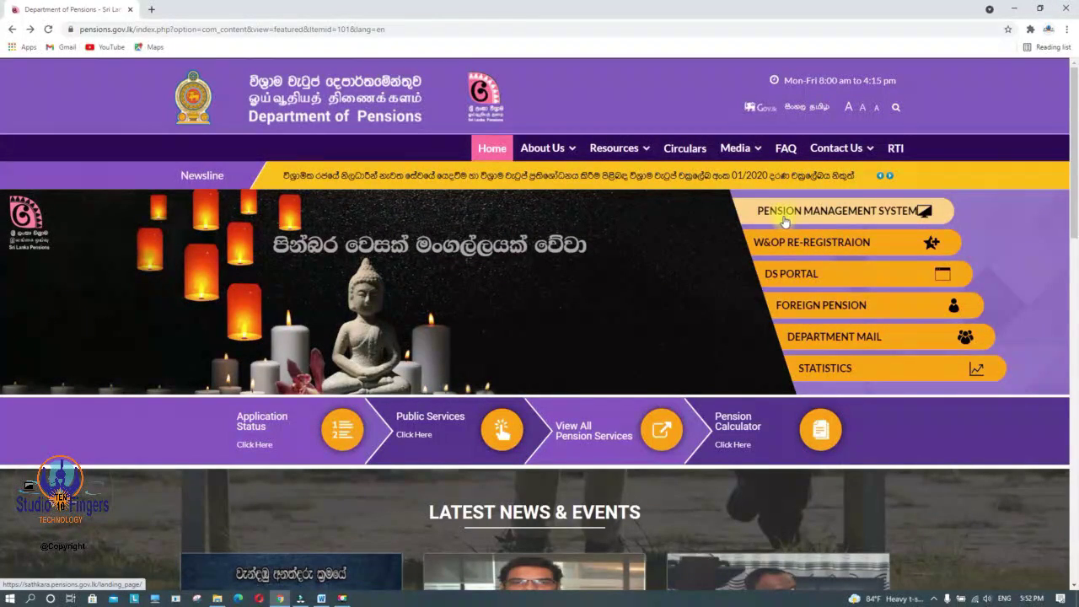
Open the Pension Management System and enter the PD-03/PD-05/PSPF/W&OP Refund section
click(851, 214)
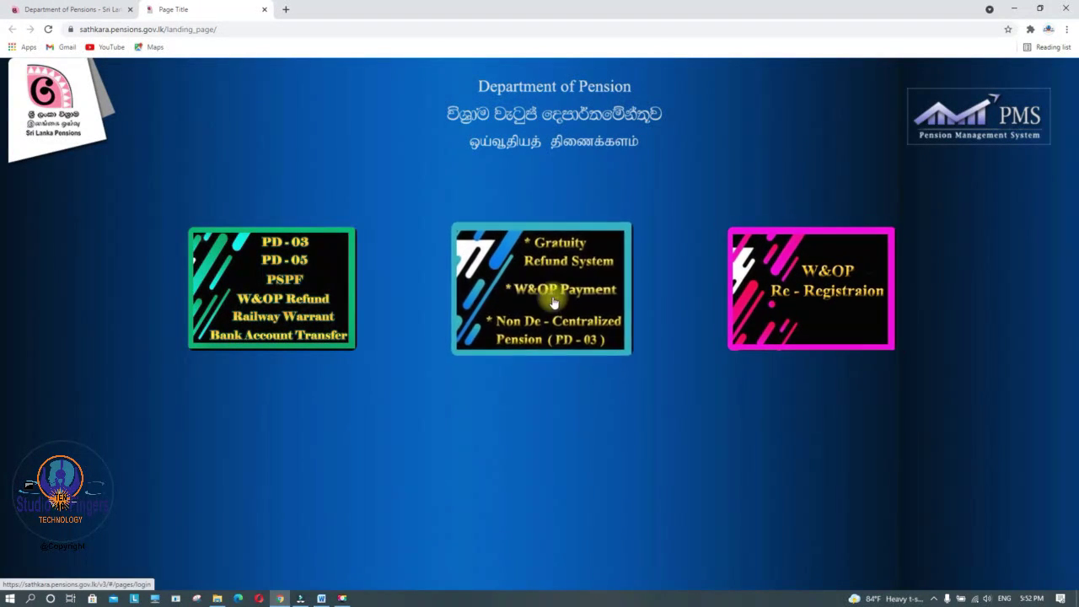
click(270, 285)
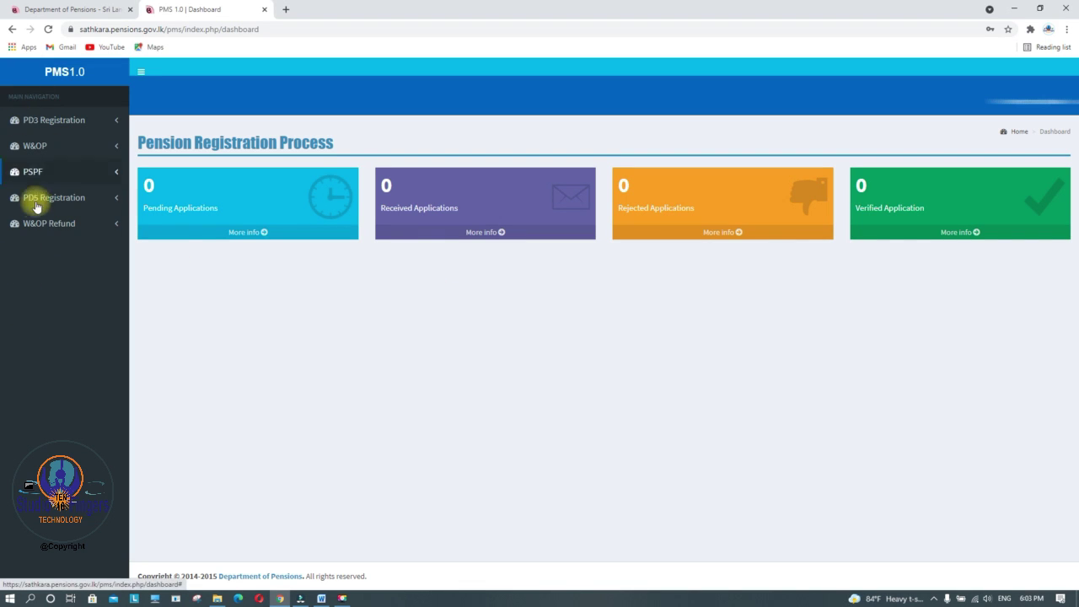
Start a new W&OP application from the W&OP sidebar menu
click(37, 147)
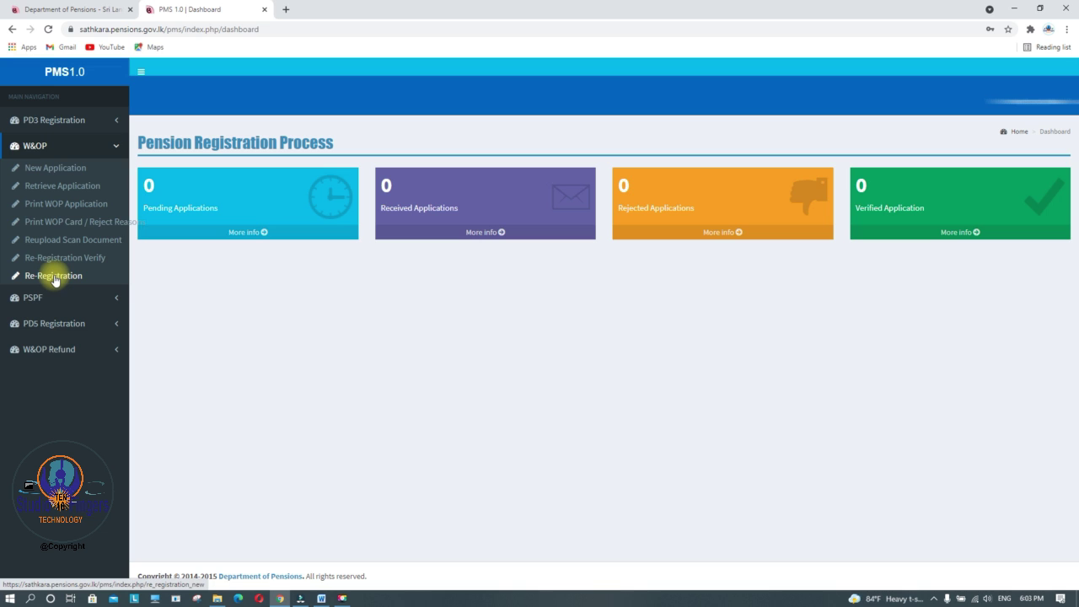
click(43, 173)
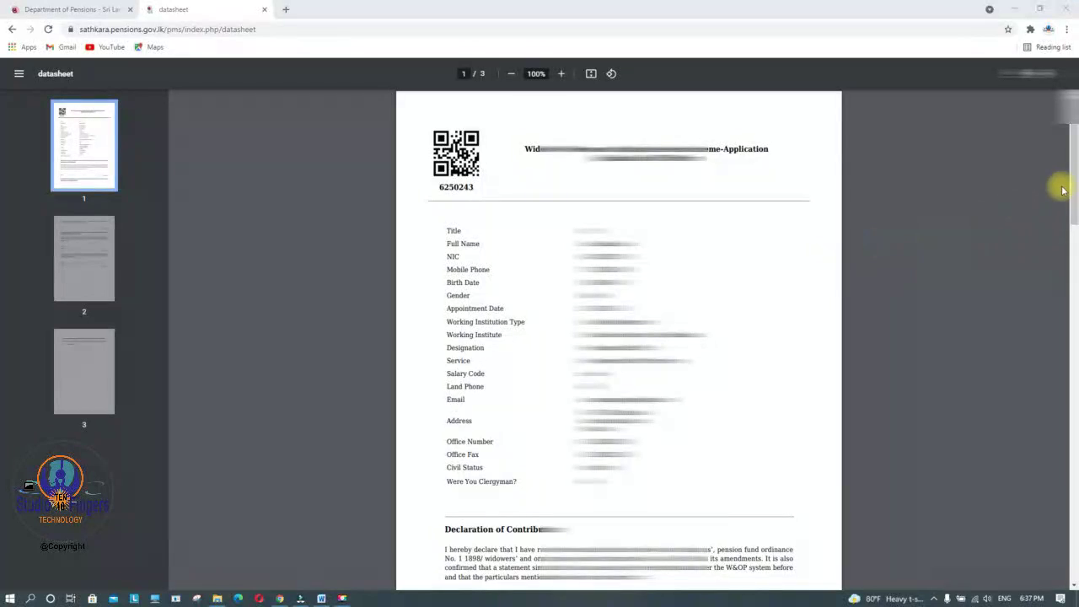
Scroll through the generated W&OP datasheet PDF
drag(1068, 168, 1071, 135)
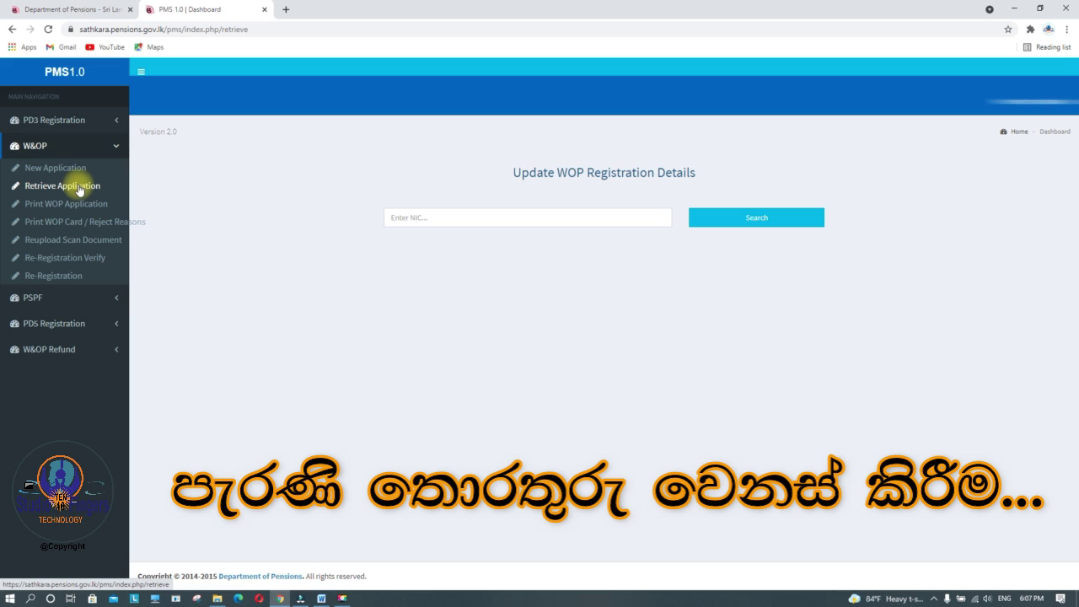
Look up the W&OP registration using the applicant's saved NIC number
click(458, 216)
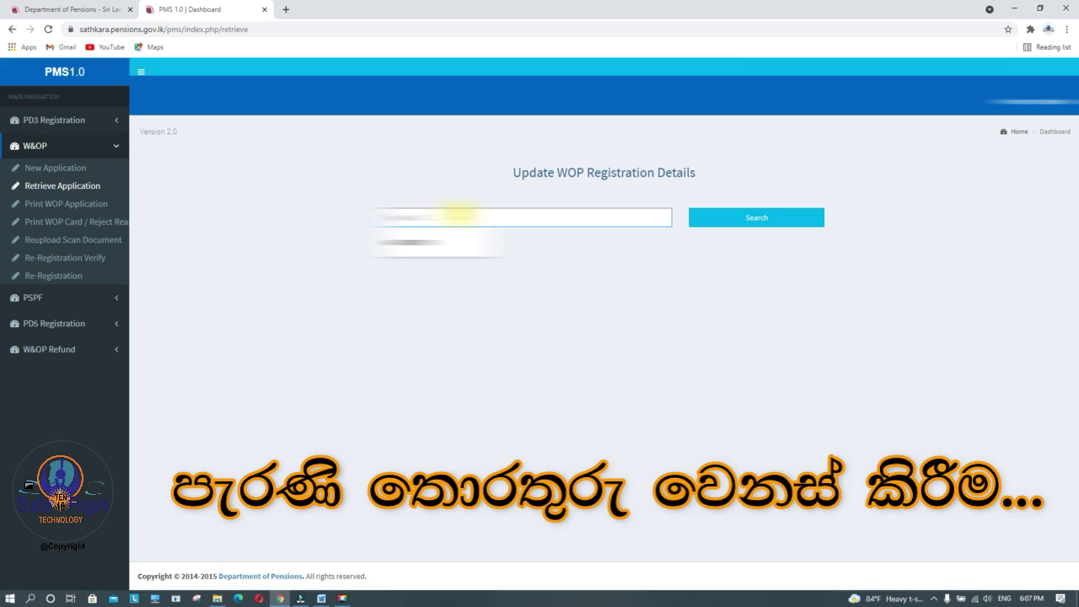
click(839, 238)
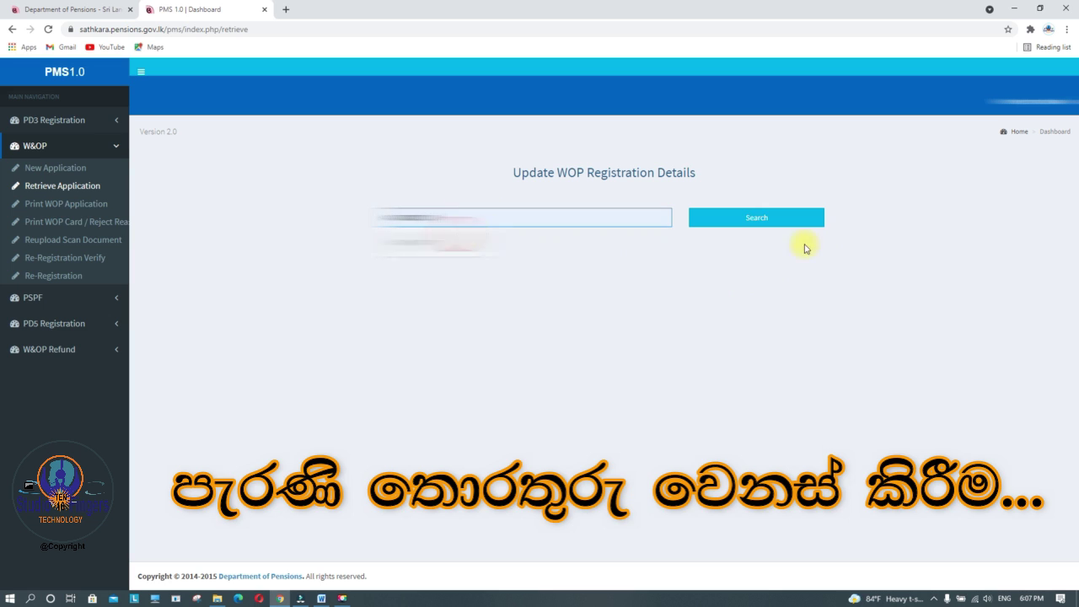
click(783, 221)
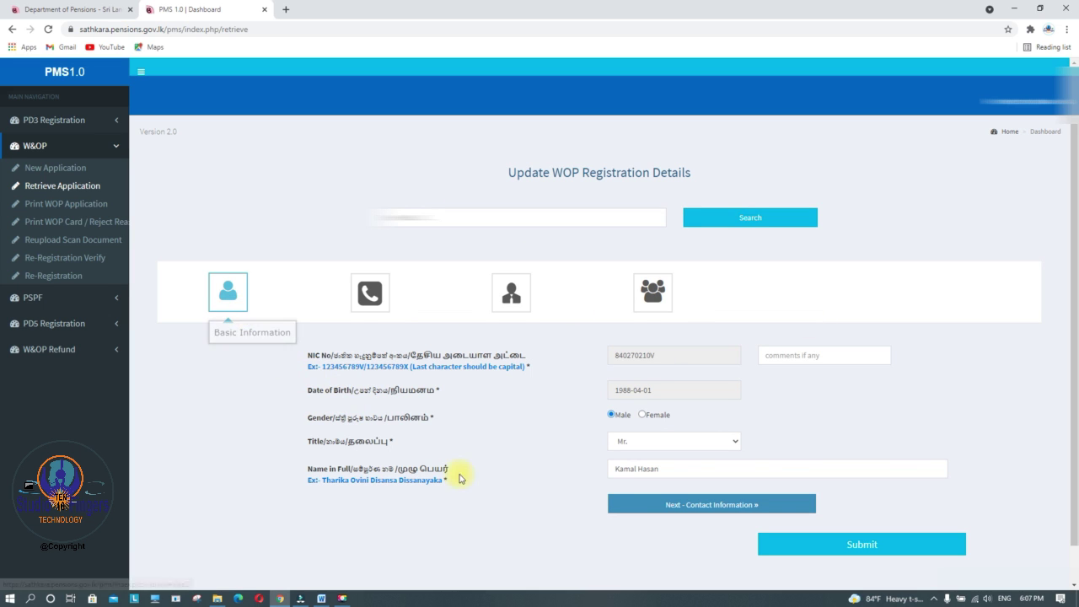
Review the pension information and civil status tabs, then go to Print WOP Application
click(511, 292)
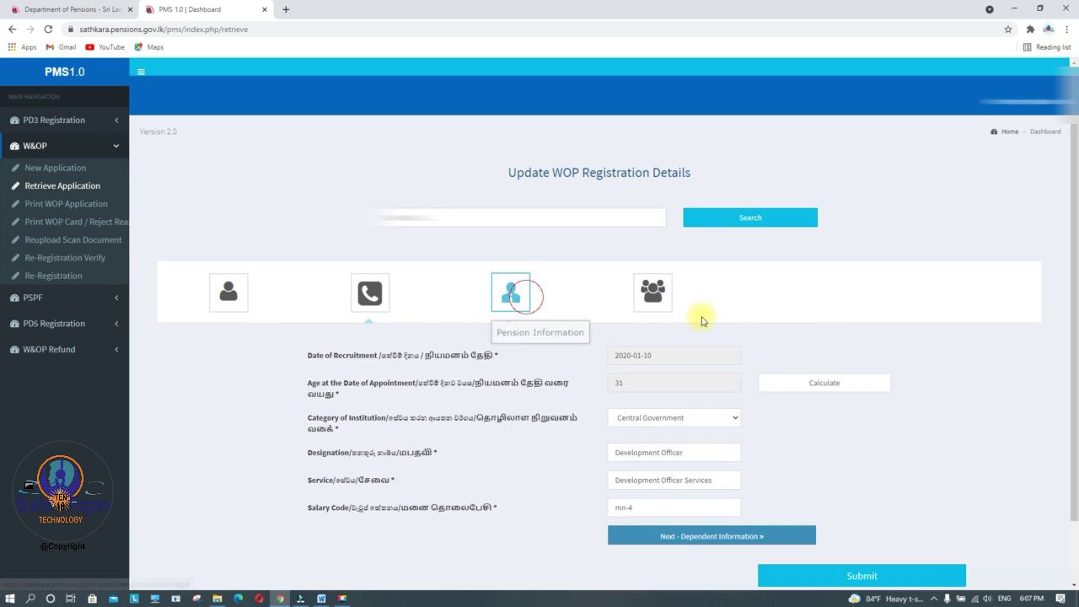
click(652, 292)
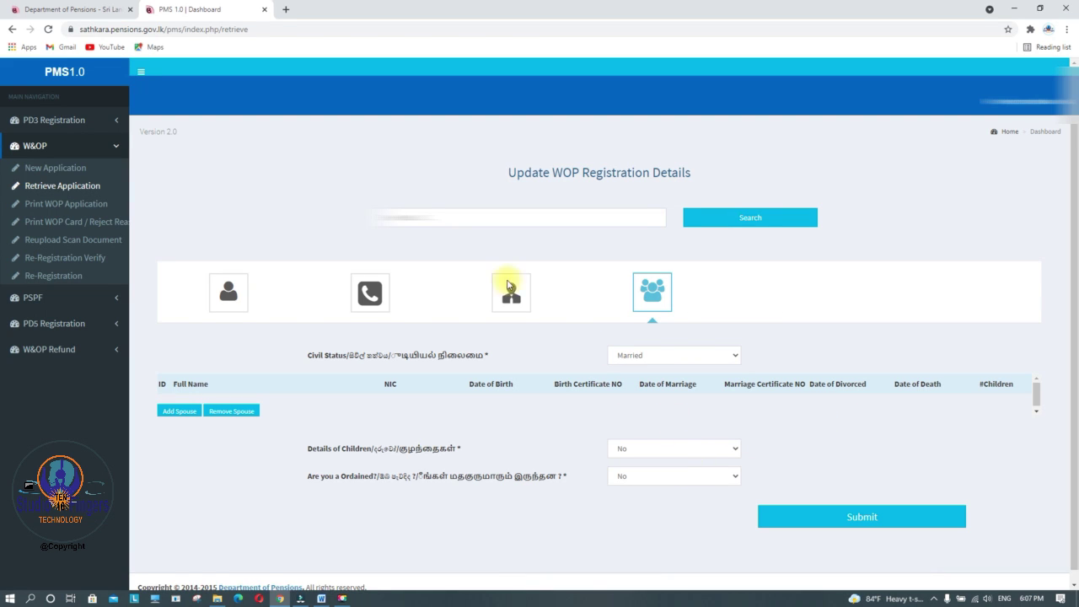
click(66, 204)
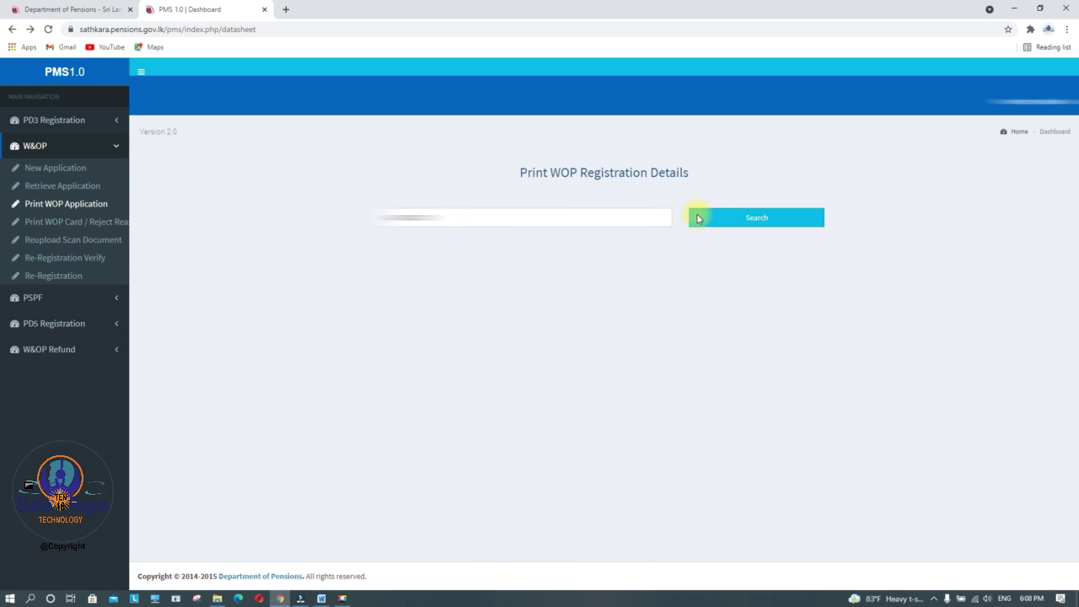
Generate the WOP datasheet for the NIC, scroll it, and return to the Department of Pensions homepage
click(699, 218)
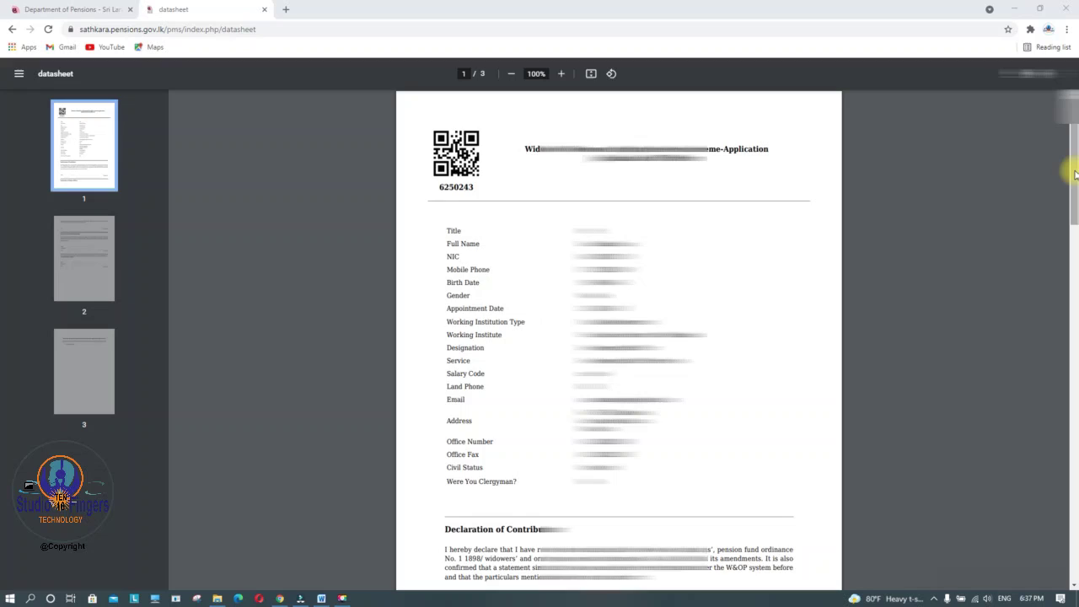
mouse_move(1075, 173)
mouse_down()
mouse_move(1072, 524)
mouse_move(1072, 164)
mouse_up()
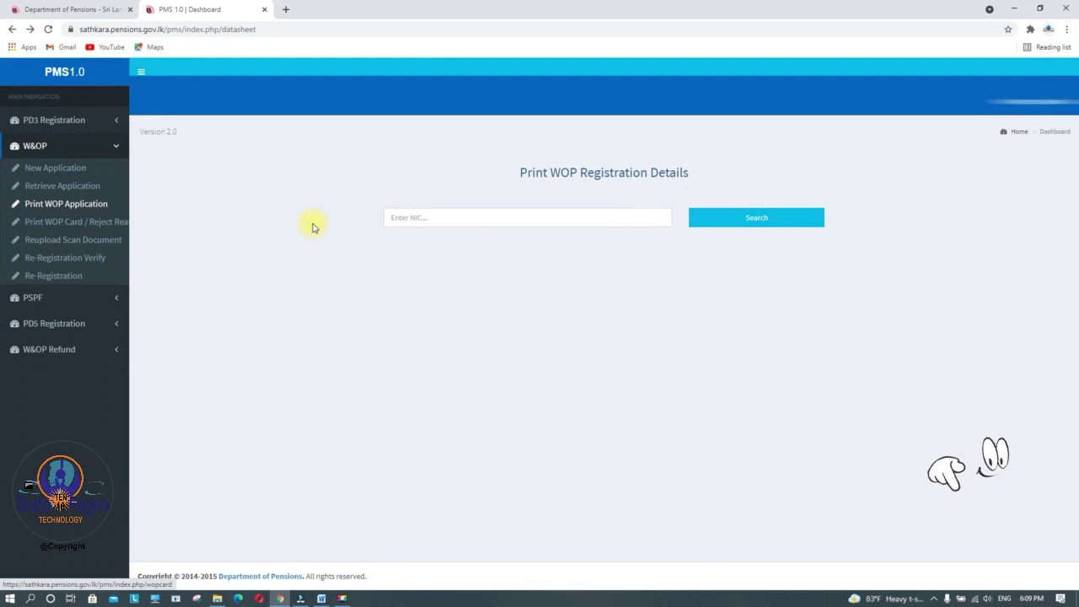
key(ctrl+shift+Tab)
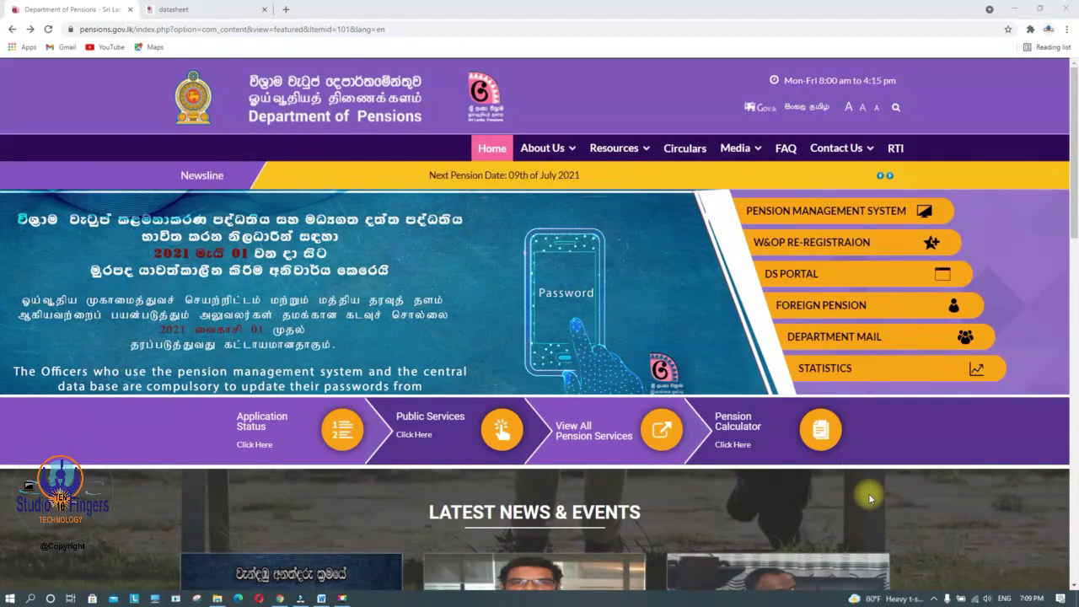
click(1033, 600)
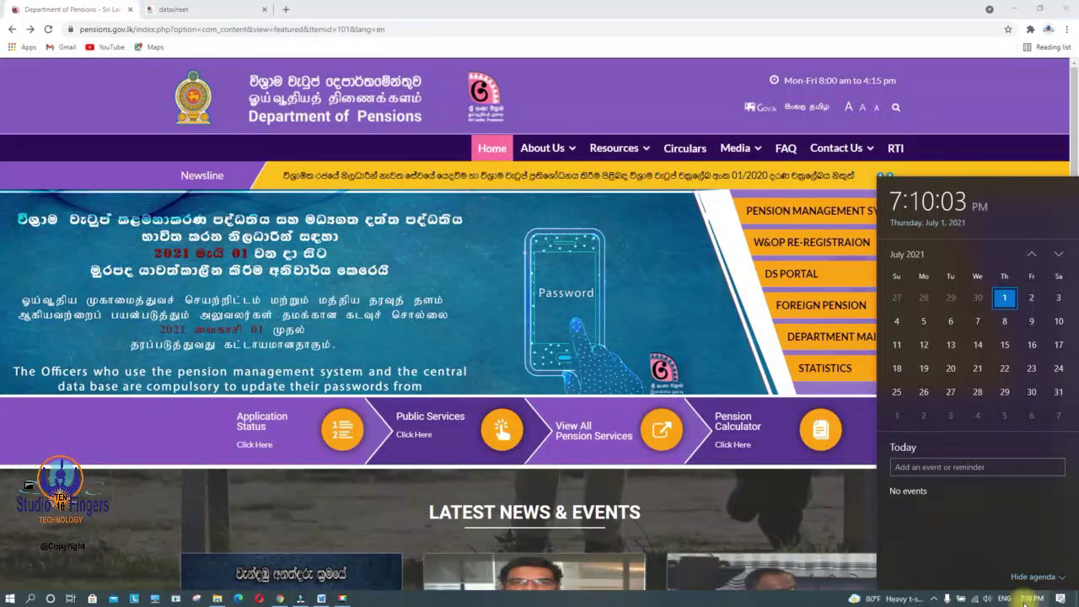
click(700, 383)
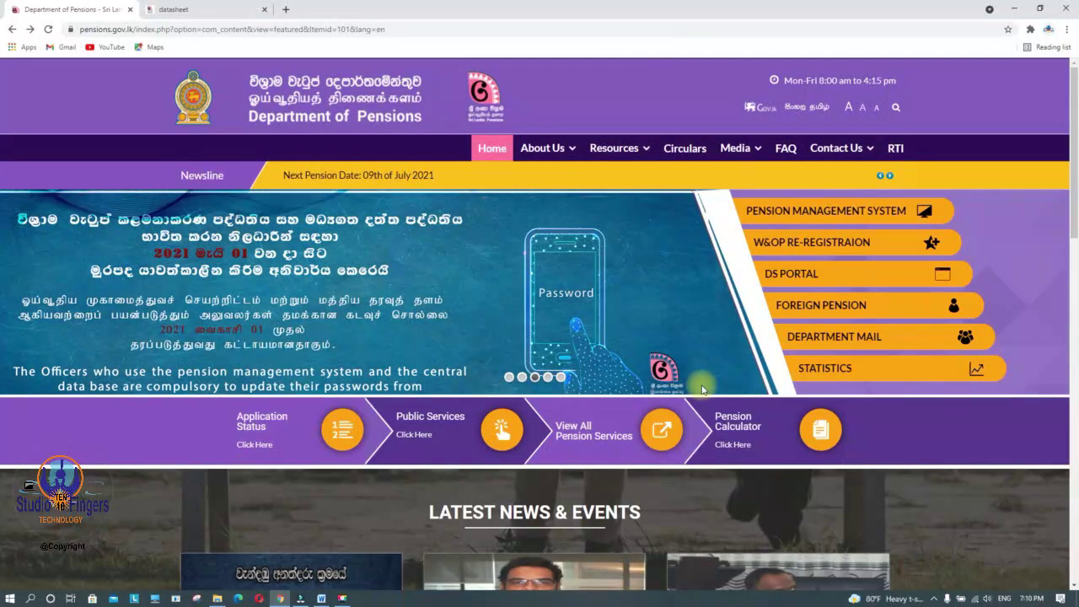